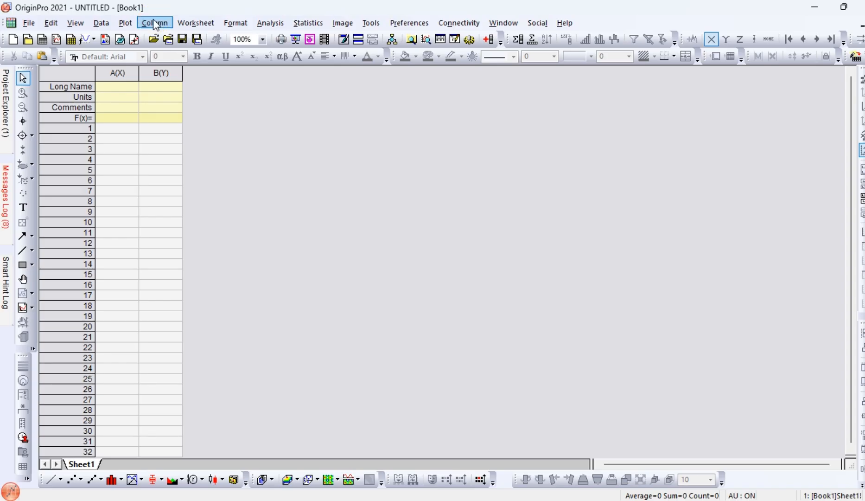
- Add 2 new columns to the worksheet
click(155, 24)
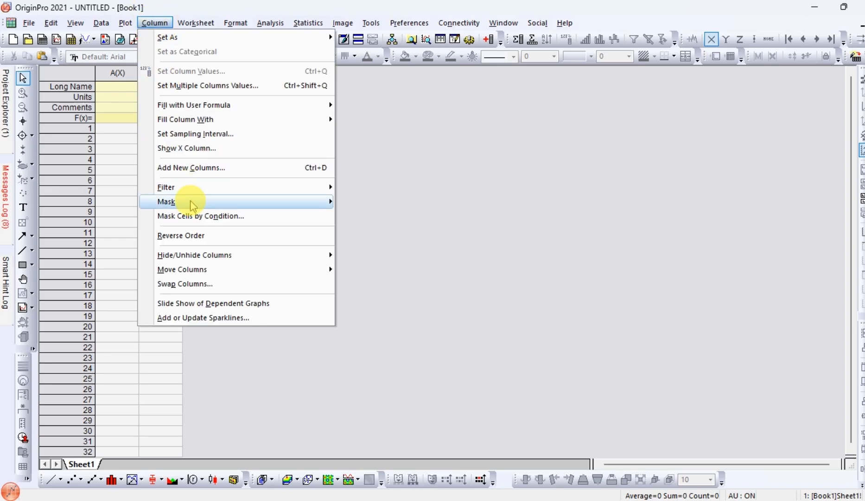
click(201, 168)
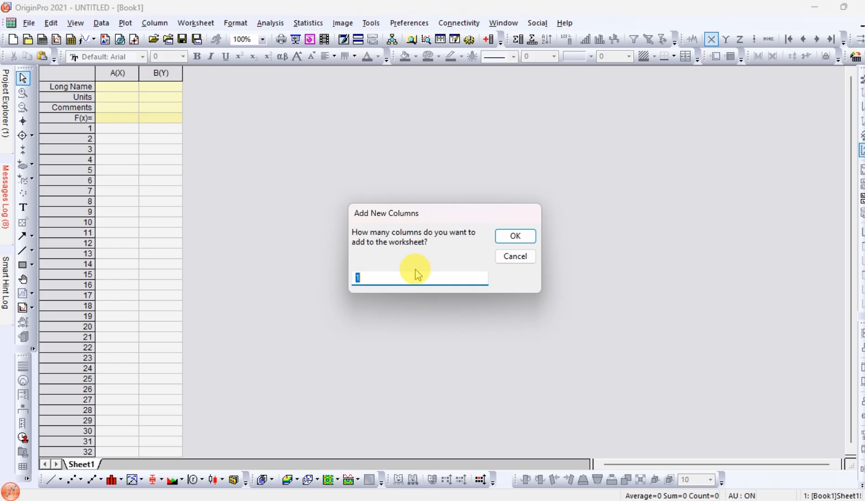
text(2)
key(Return)
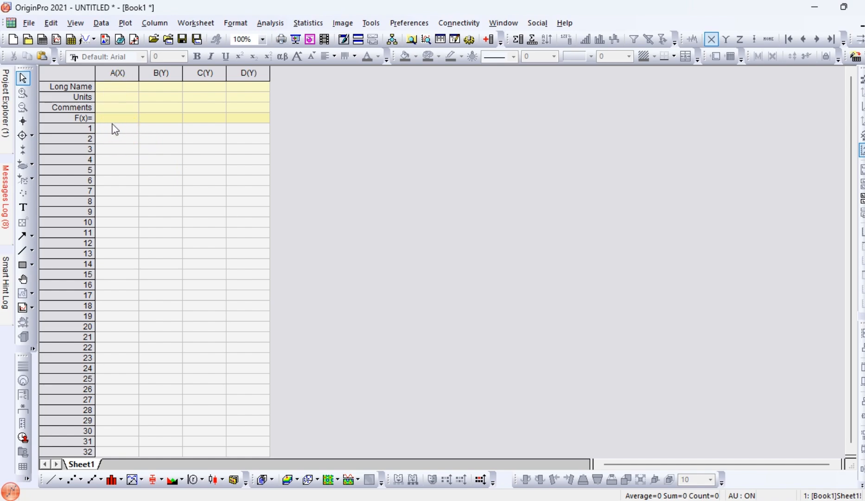
- Enter the long names "Moisture content" for column A and "Penetration" for column B
click(118, 90)
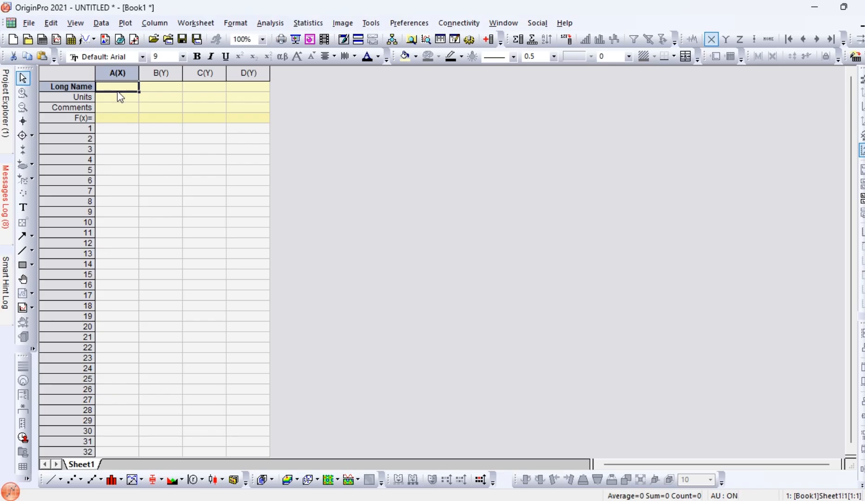
click(119, 90)
text(Moistu)
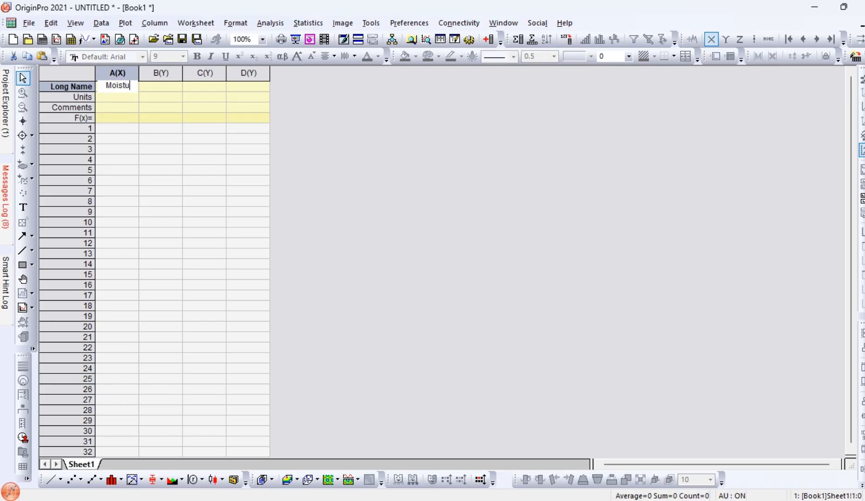
text(re content)
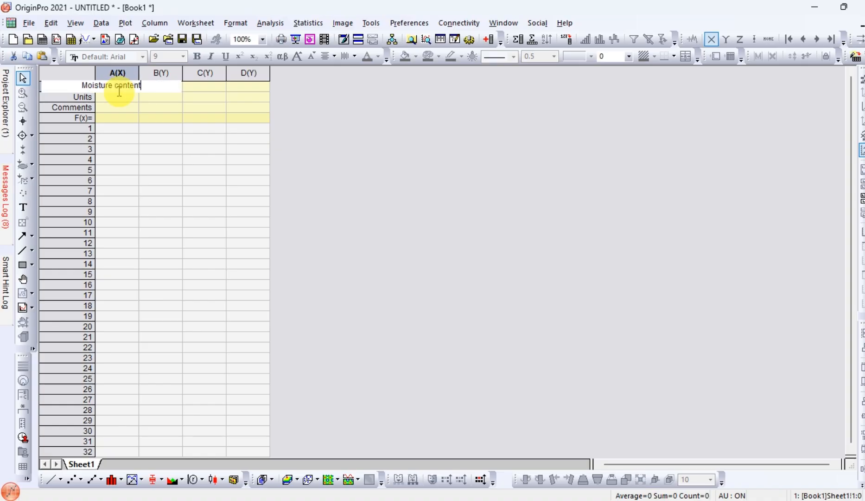
key(Tab)
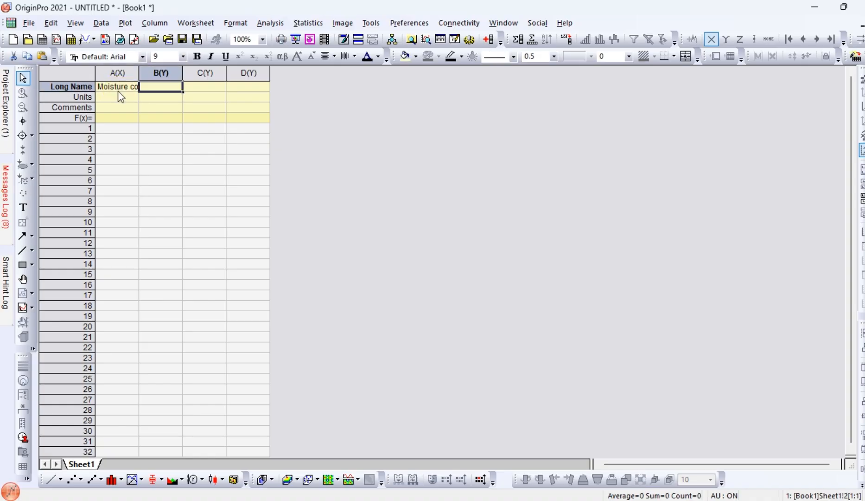
text(Penetra)
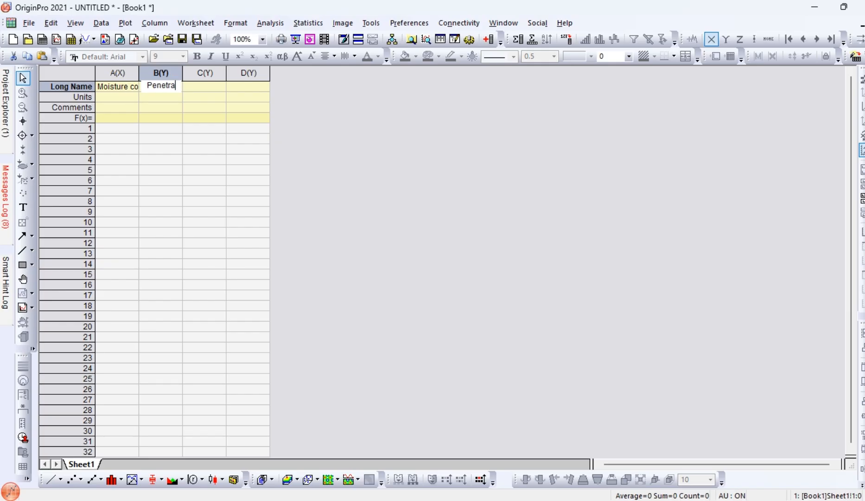
text(tion)
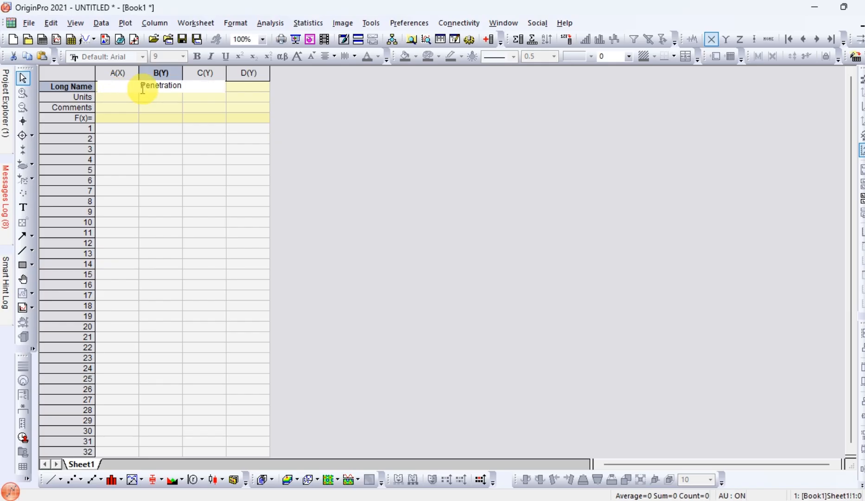
- Set the units to % for the moisture content column and mm for the penetration column
click(157, 104)
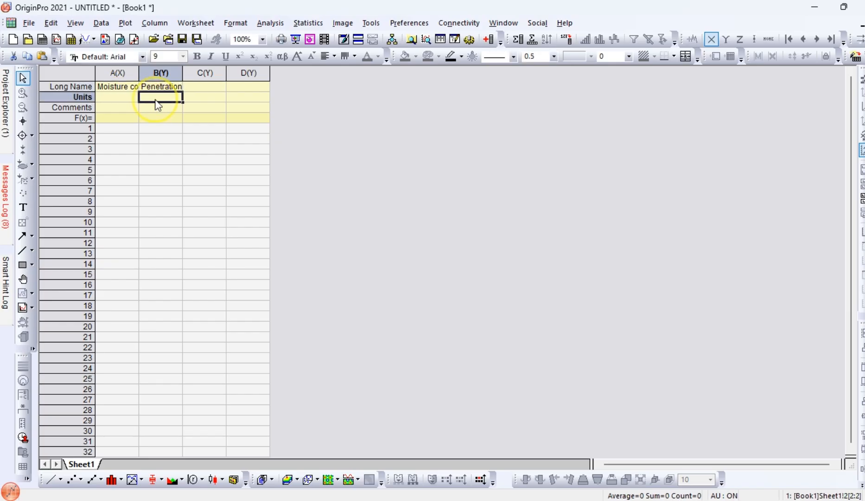
click(117, 103)
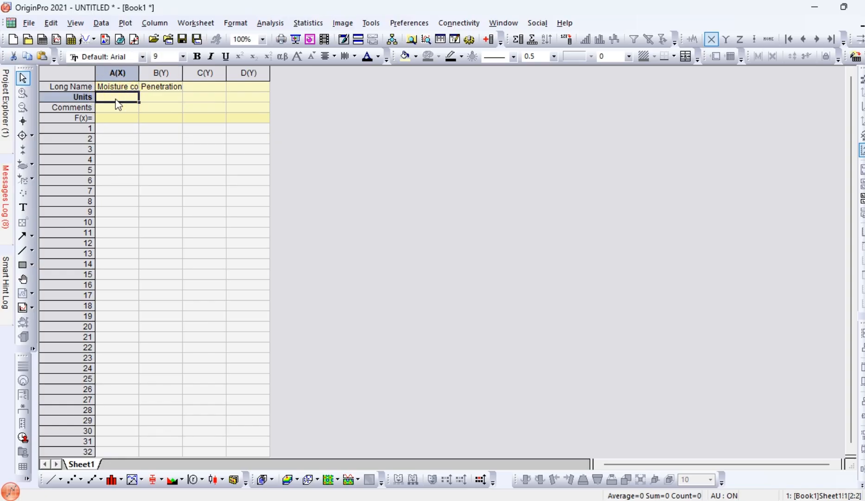
text(%)
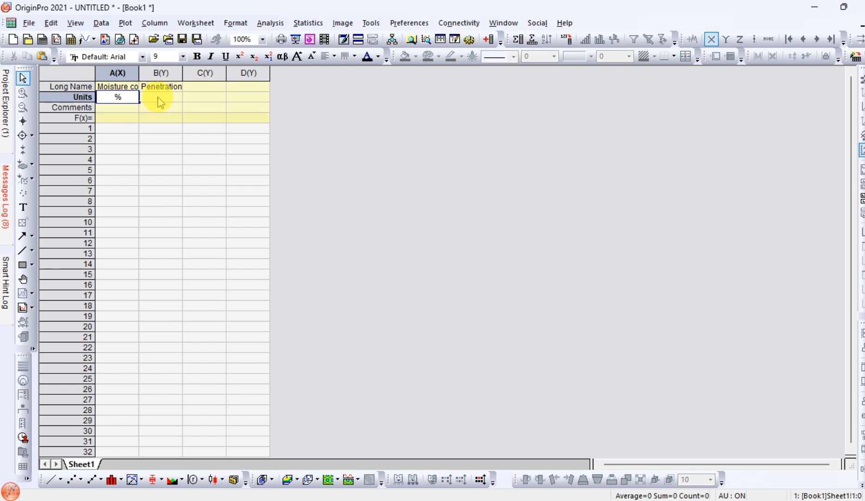
click(158, 98)
text(mm)
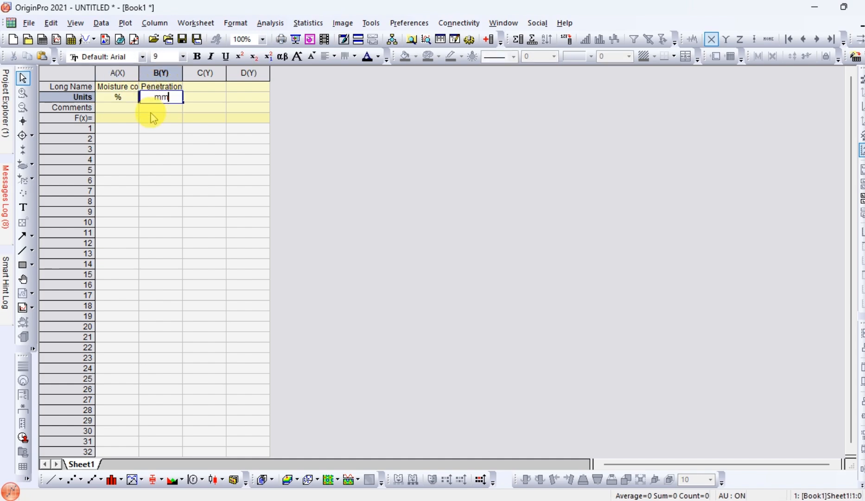
- Paste the four copied rows of moisture content and penetration data starting in row 1 of column A
click(117, 108)
click(118, 131)
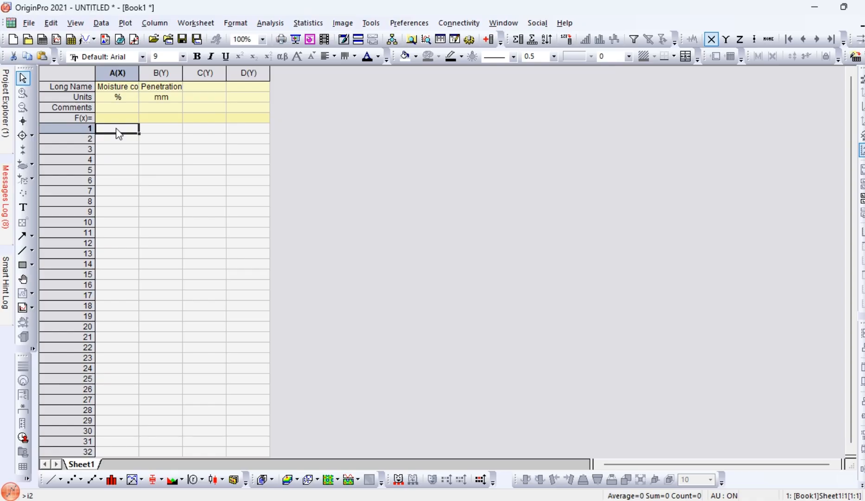
text(33.42	13.3 37.06	17.8 39.18	22.3 41.76	26.1)
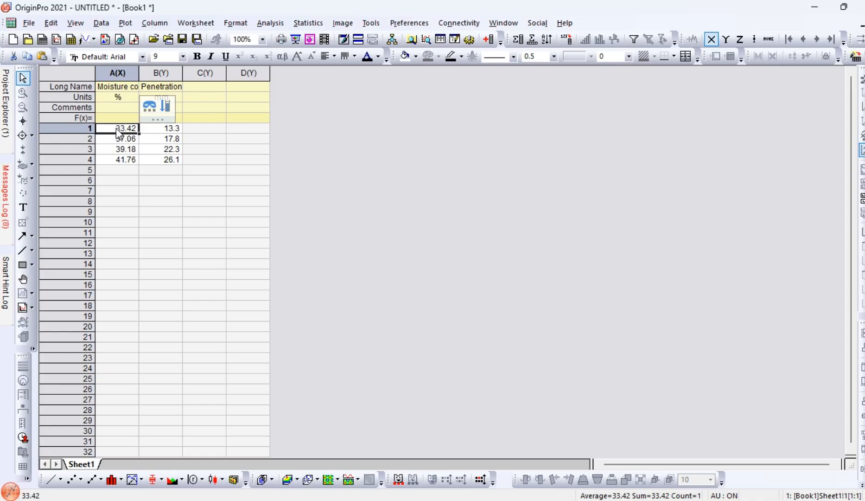
click(164, 172)
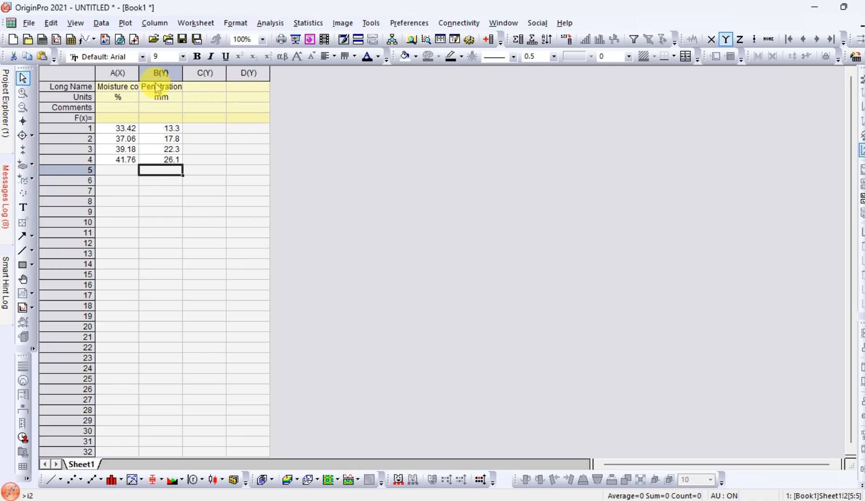
- Plot columns A and B as a scatter graph of penetration against moisture content
drag(112, 73, 167, 73)
right_click(158, 74)
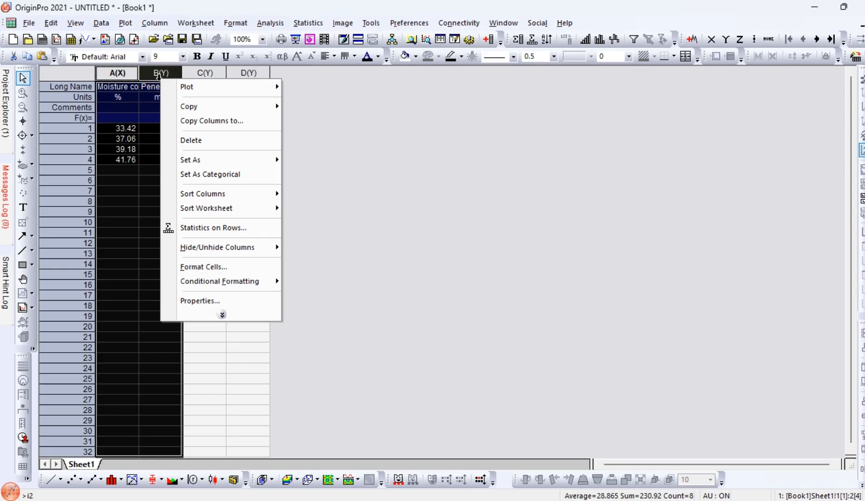
mouse_move(230, 86)
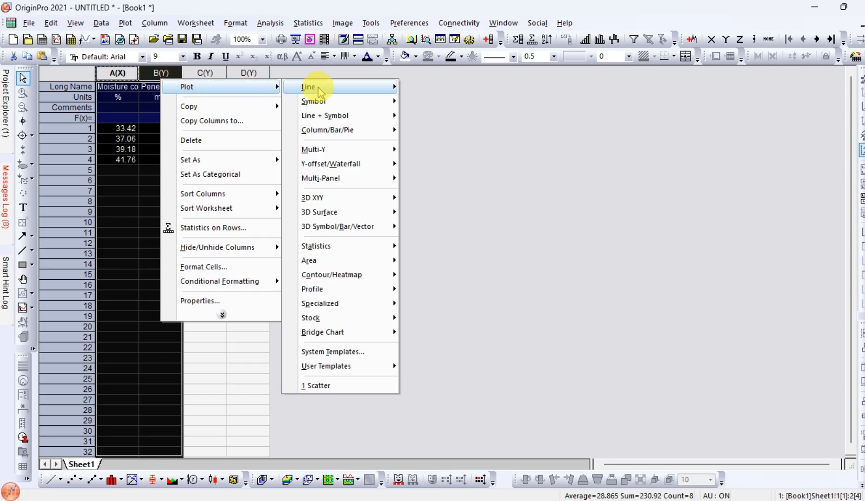
mouse_move(324, 101)
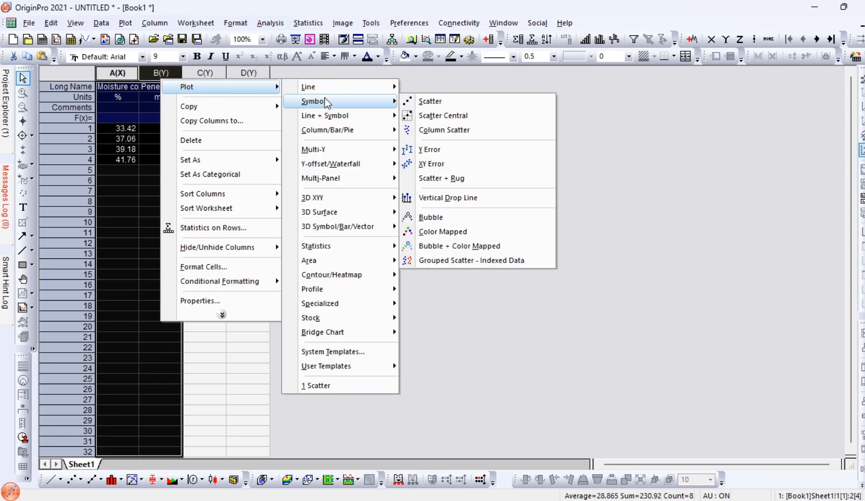
click(429, 102)
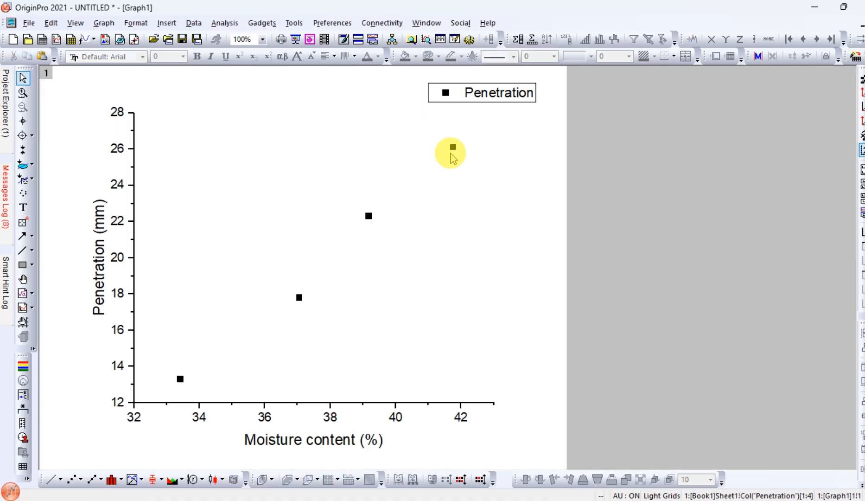
click(453, 147)
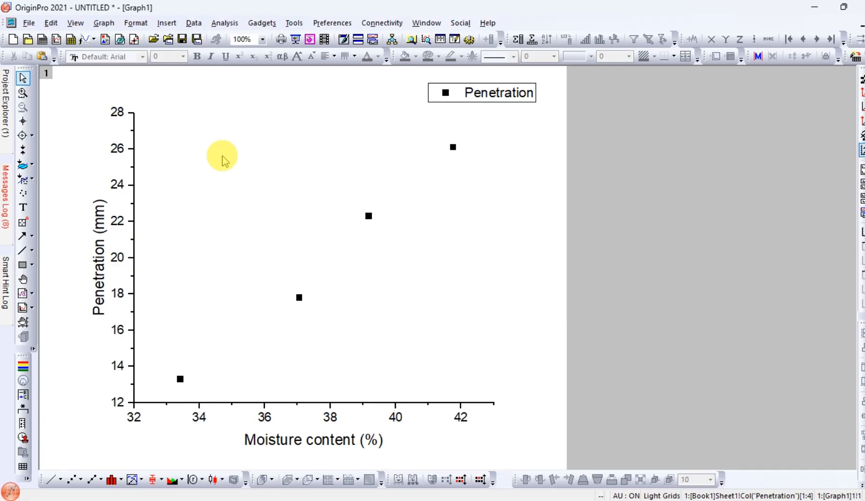
- Start a linear fit of the penetration data with the fitted curve's range set to Span to Full Axis Range
click(226, 26)
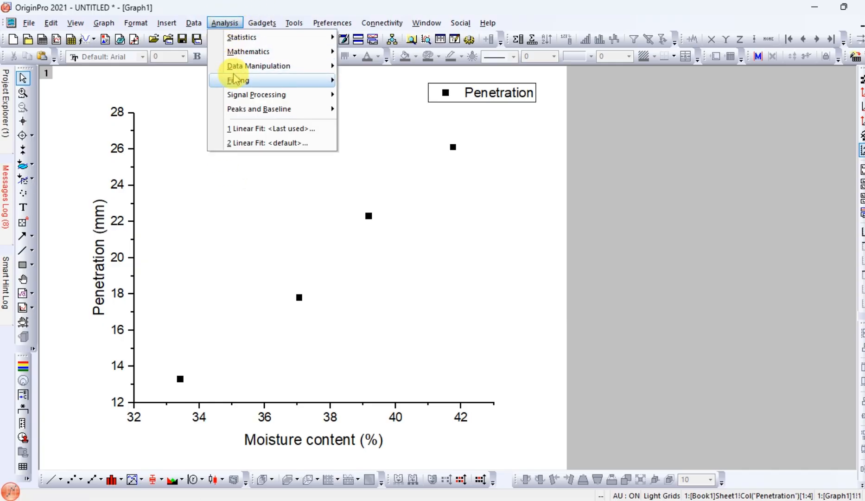
mouse_move(234, 82)
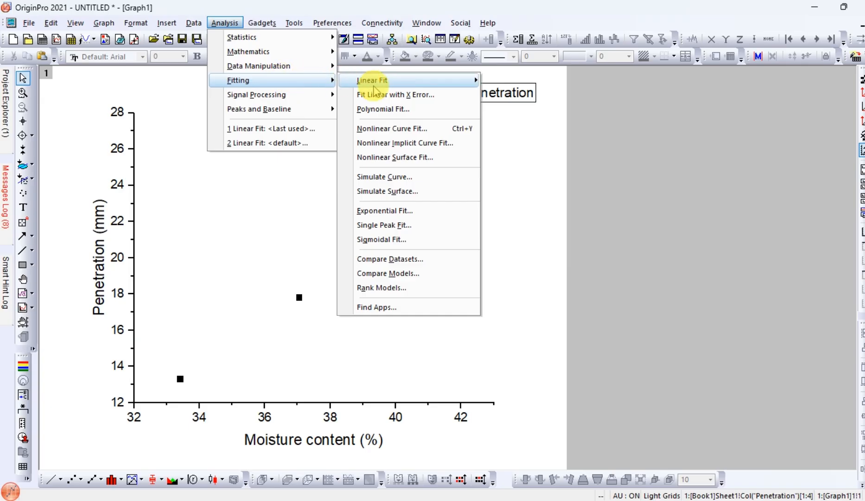
mouse_move(374, 89)
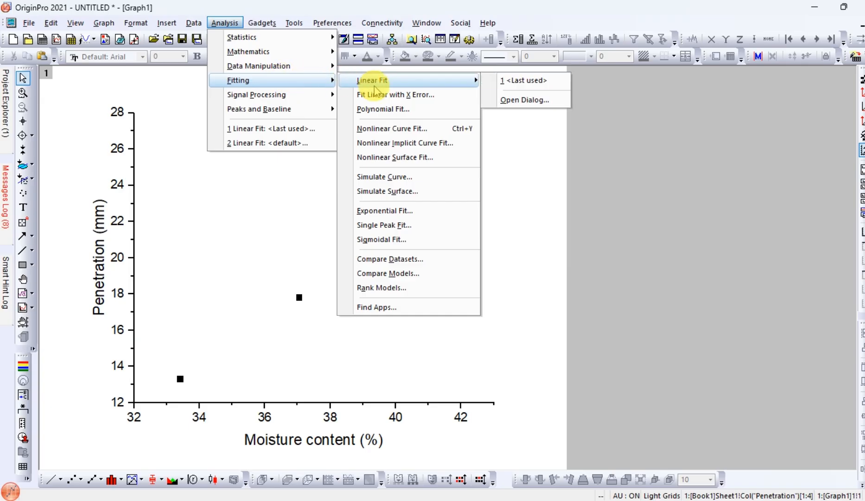
click(526, 100)
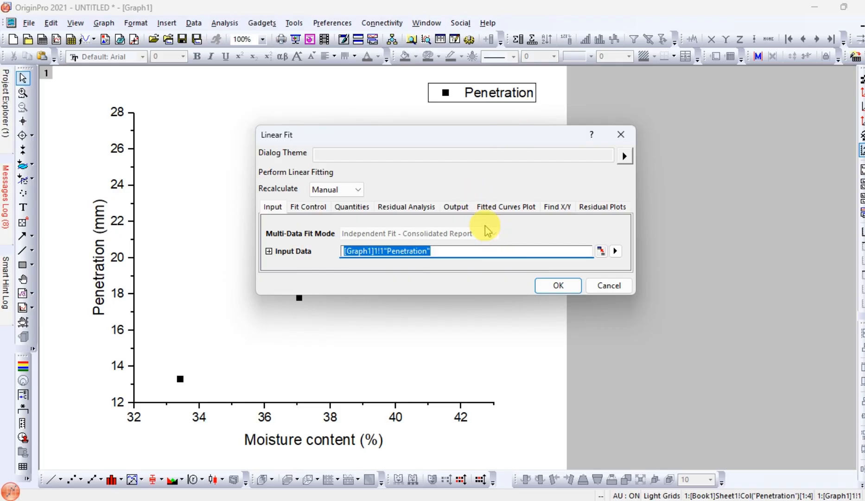
click(504, 207)
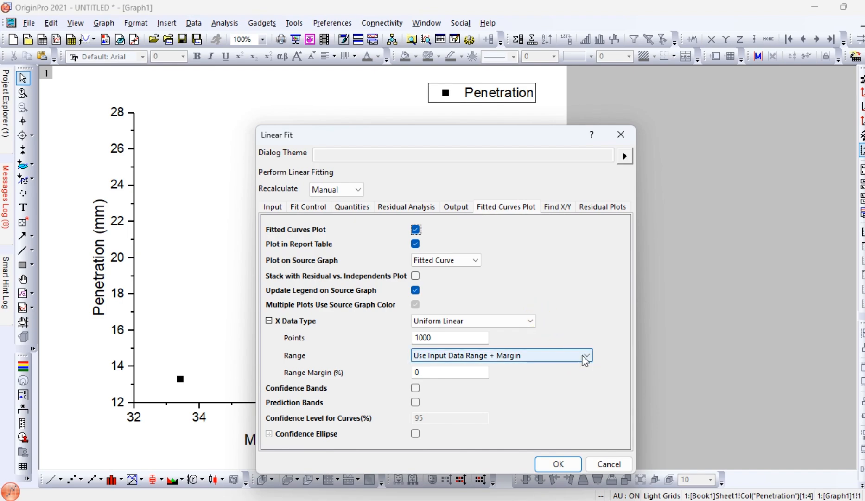
click(584, 355)
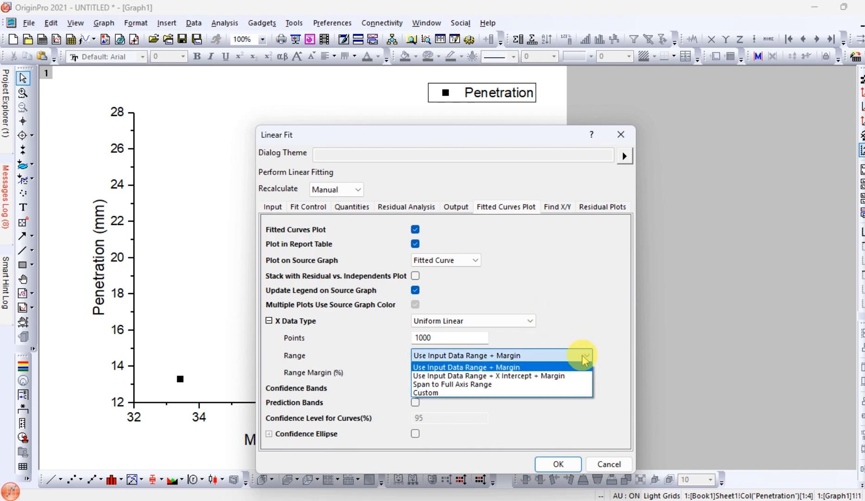
click(492, 386)
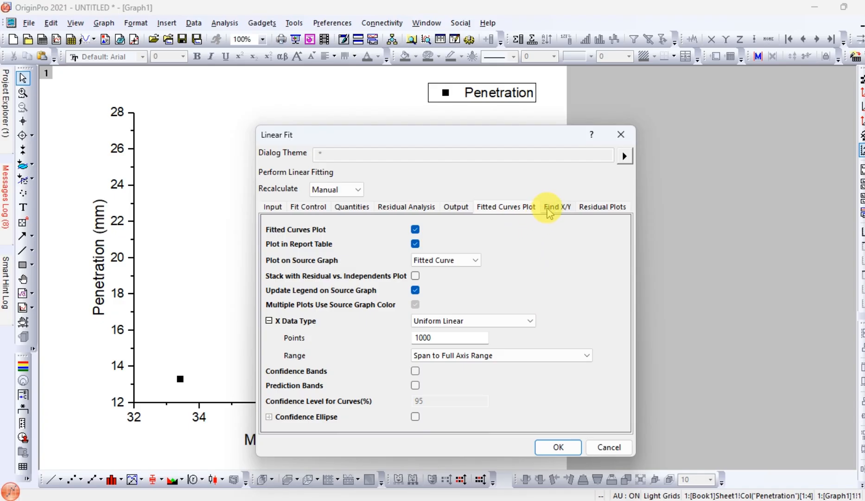
- Enable Find X from Y for the linear fit and set the equation in the report notes to Equation with Values
click(551, 208)
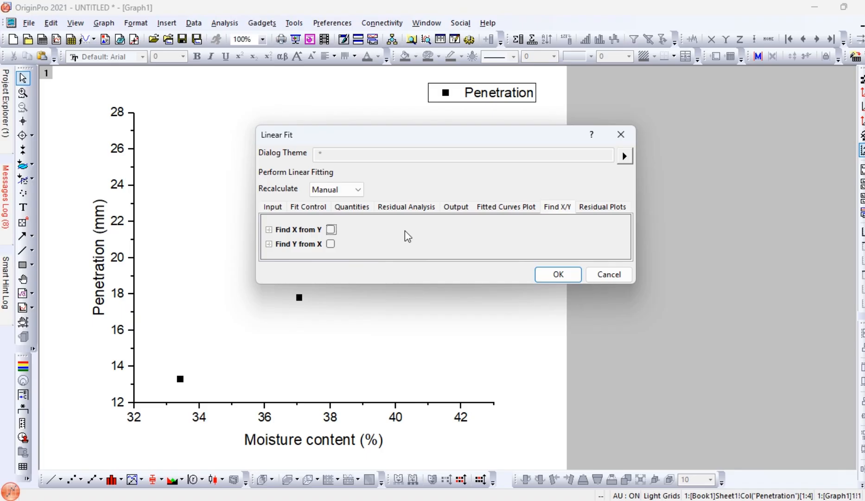
click(331, 229)
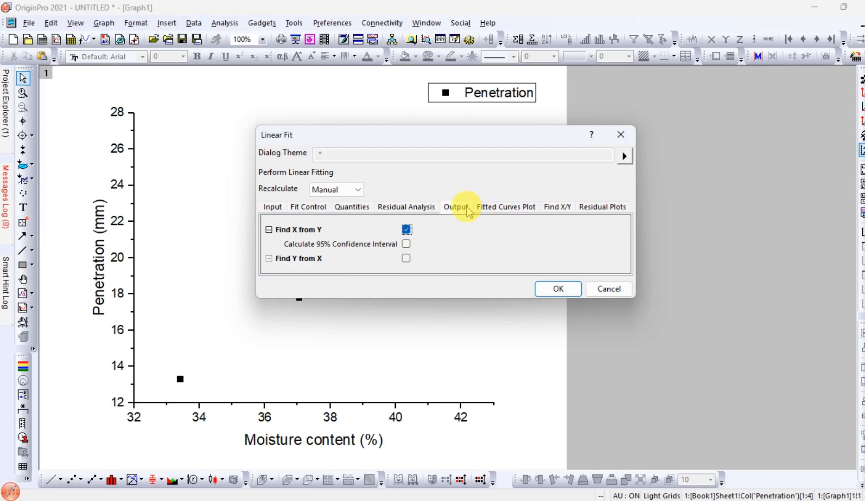
click(466, 210)
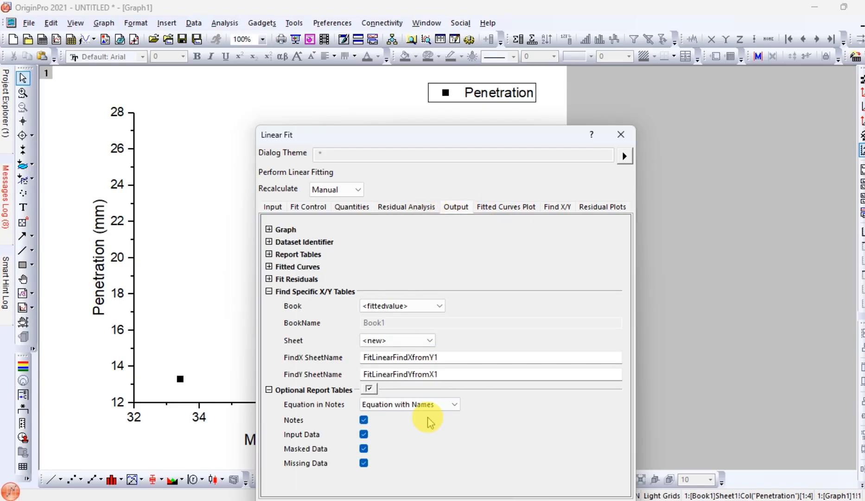
click(427, 404)
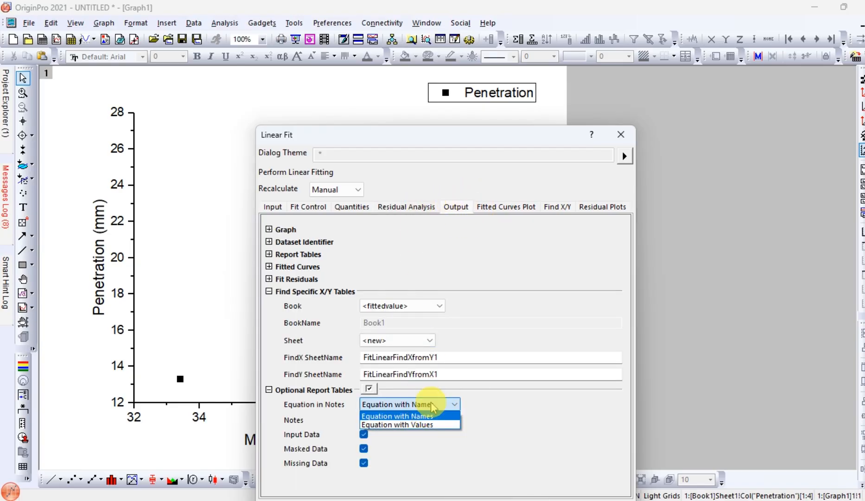
click(418, 424)
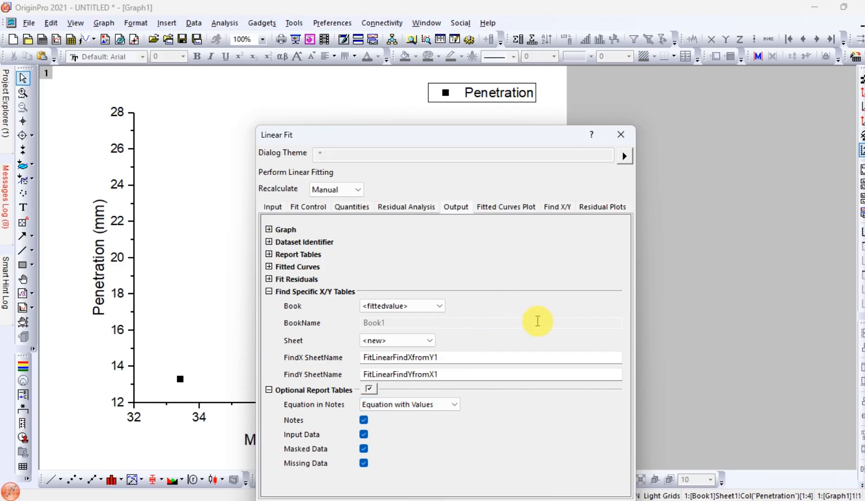
- Run the linear fit with the chosen settings and decline switching to the report sheet
drag(520, 137, 509, 83)
click(559, 460)
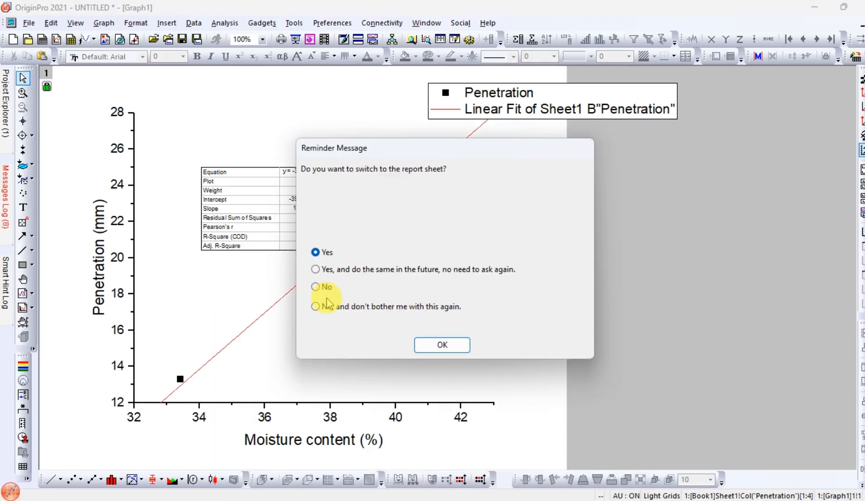
click(317, 287)
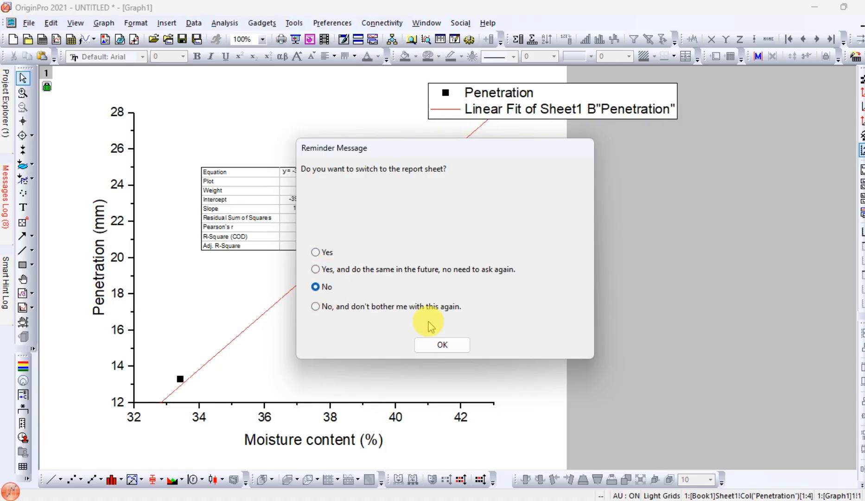
click(440, 348)
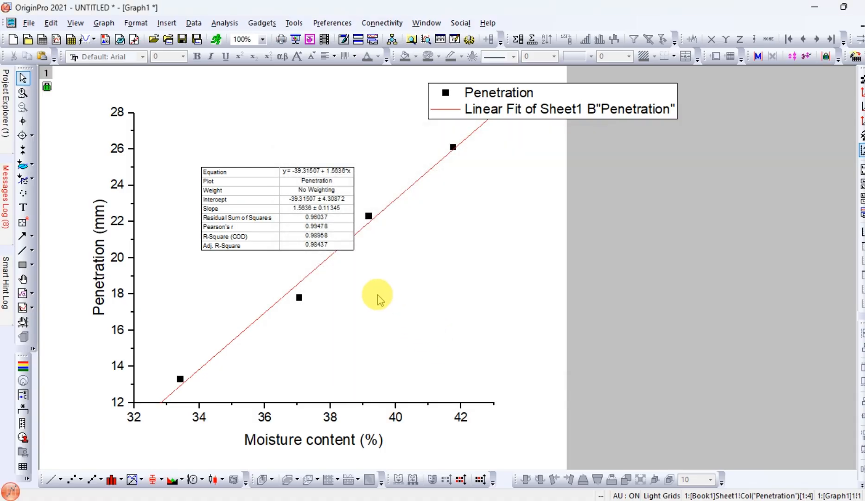
- Move the fit results table into the empty area below the fitted line and shrink it to a narrower size
drag(250, 176, 439, 267)
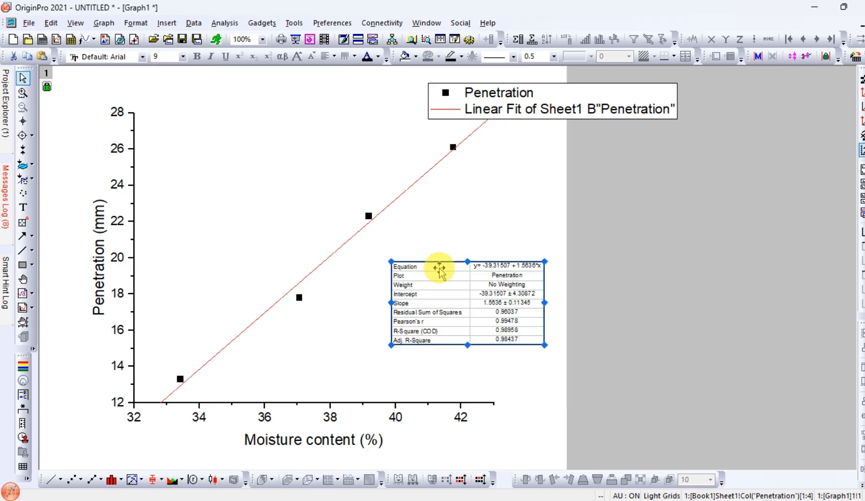
drag(543, 344, 488, 341)
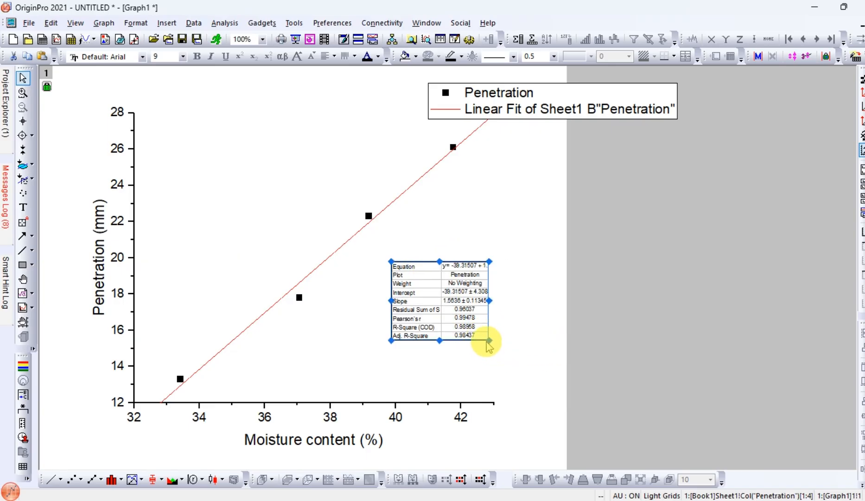
click(451, 294)
mouse_move(446, 313)
mouse_down()
mouse_move(452, 355)
mouse_move(456, 309)
mouse_up()
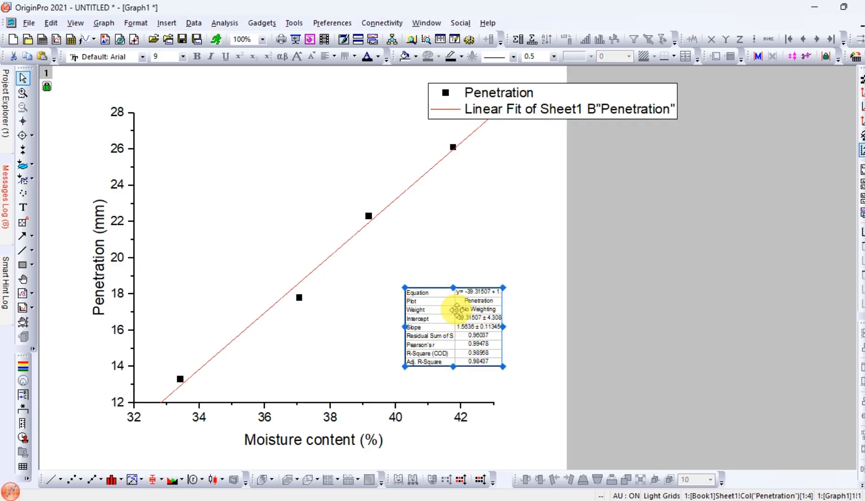
- Replace the legend's placeholder text with Penetration for the data points and Linear Fit for the fitted line
click(580, 110)
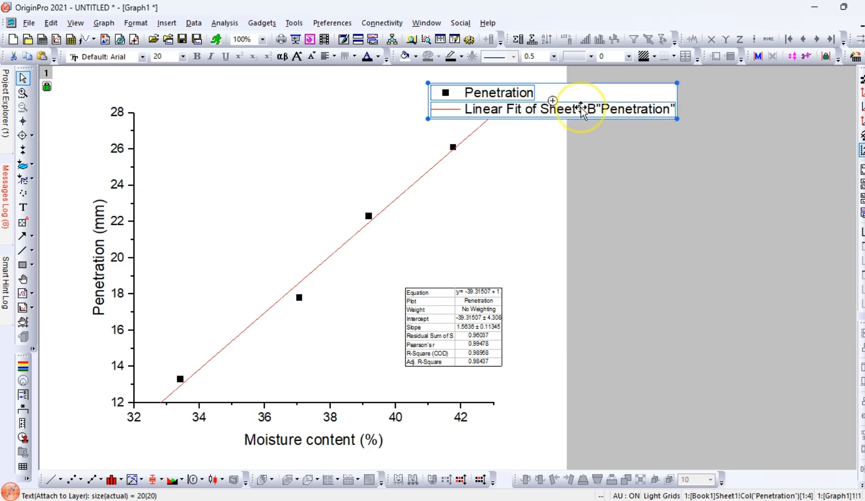
double_click(583, 109)
click(558, 104)
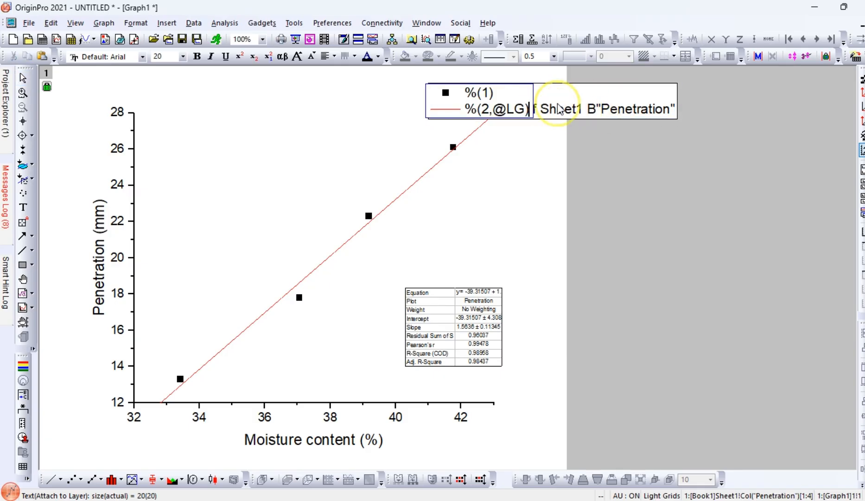
click(520, 106)
double_click(520, 110)
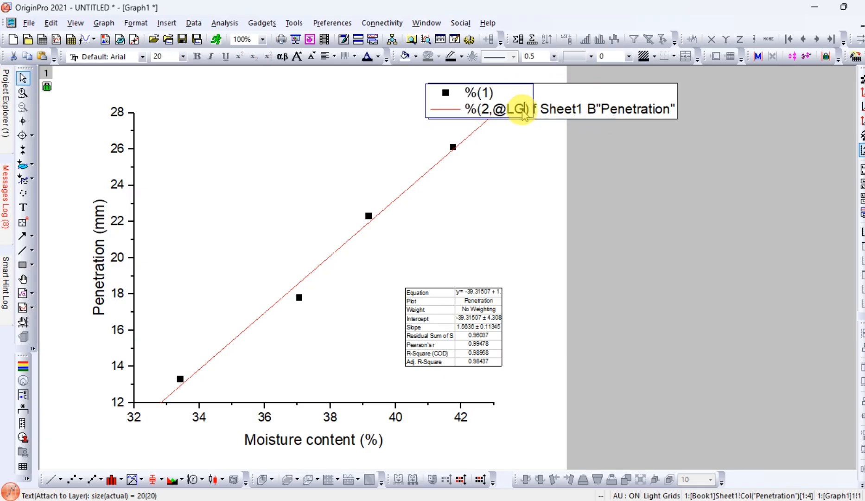
click(539, 109)
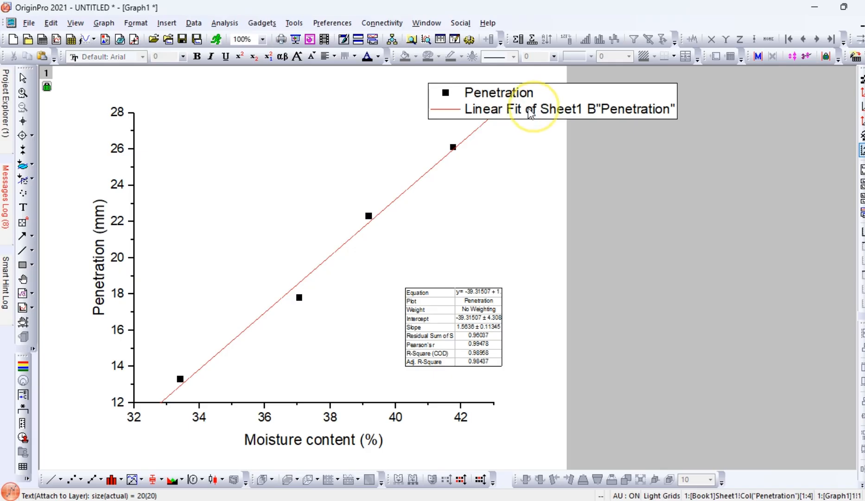
click(527, 110)
double_click(529, 111)
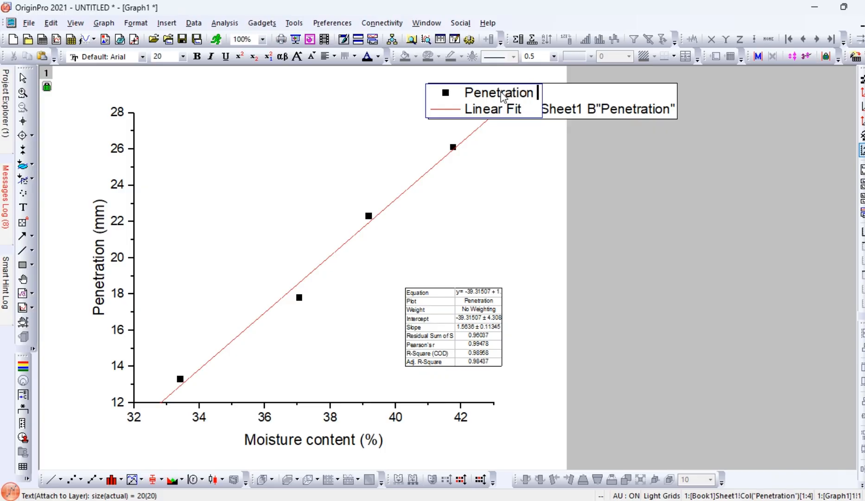
- Extend the legend label of the data points to read Penetration against Moisture Content
text(against)
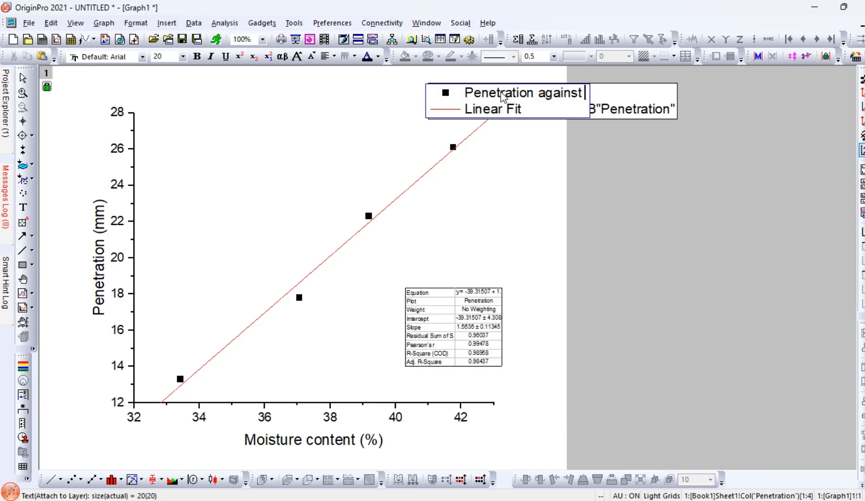
text( Mois)
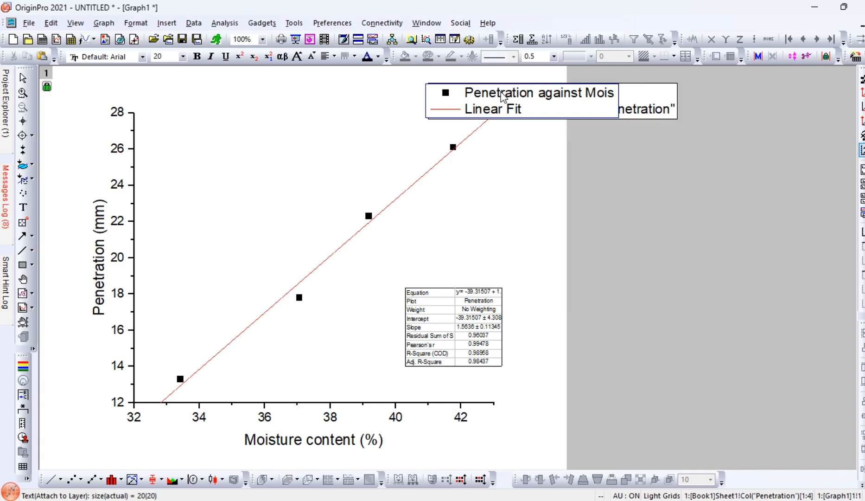
text(ture)
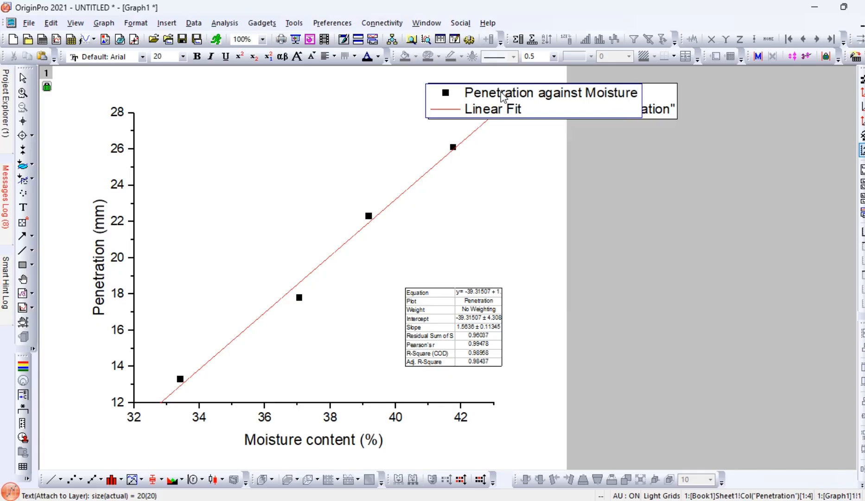
text( Con)
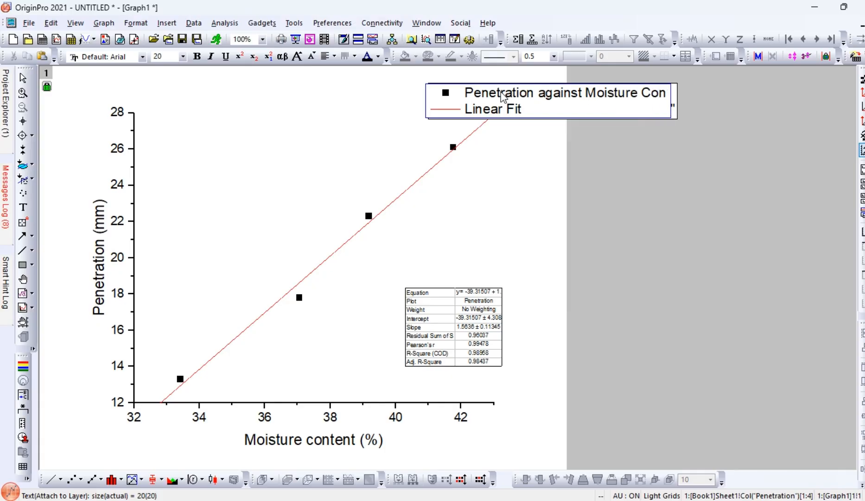
text(tent)
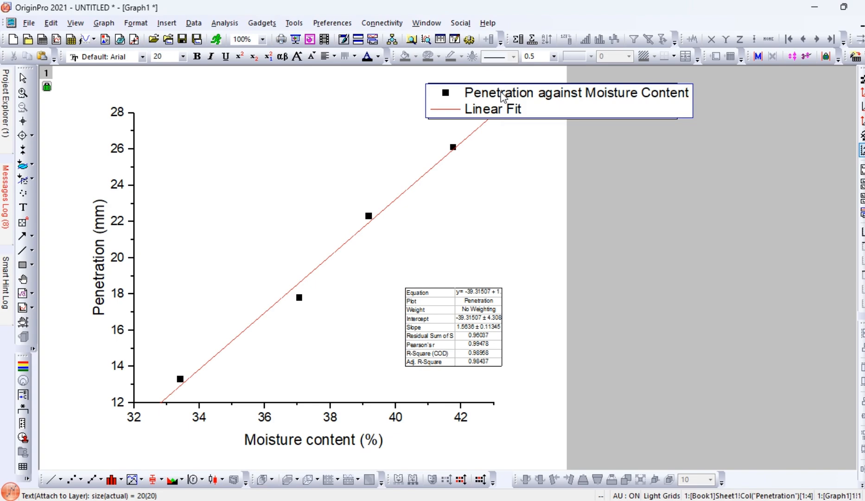
click(532, 170)
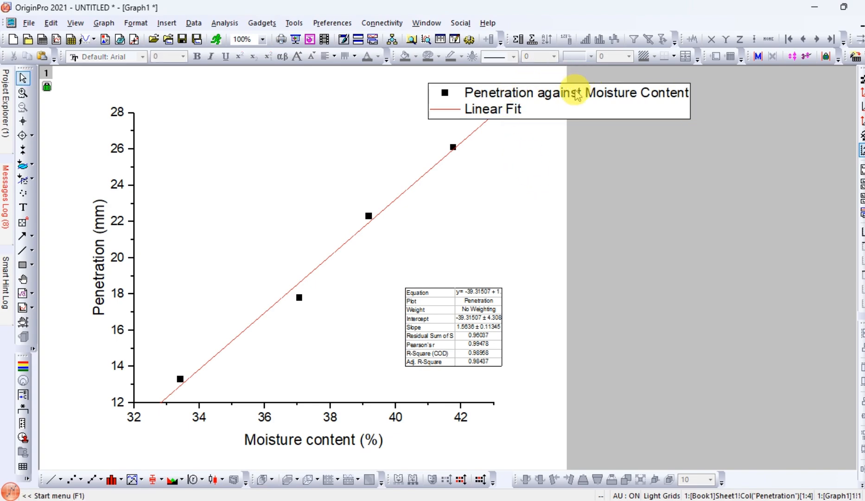
- Move the legend into the upper-left corner of the plot area and shrink its text to about 13.5 points
drag(573, 91, 286, 128)
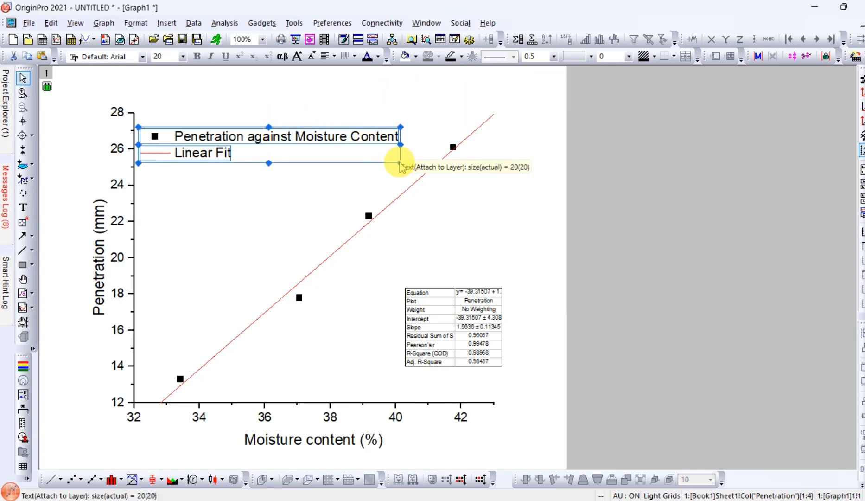
click(399, 172)
mouse_move(399, 172)
mouse_down()
mouse_move(379, 156)
mouse_move(328, 153)
mouse_move(392, 160)
mouse_move(394, 167)
mouse_up()
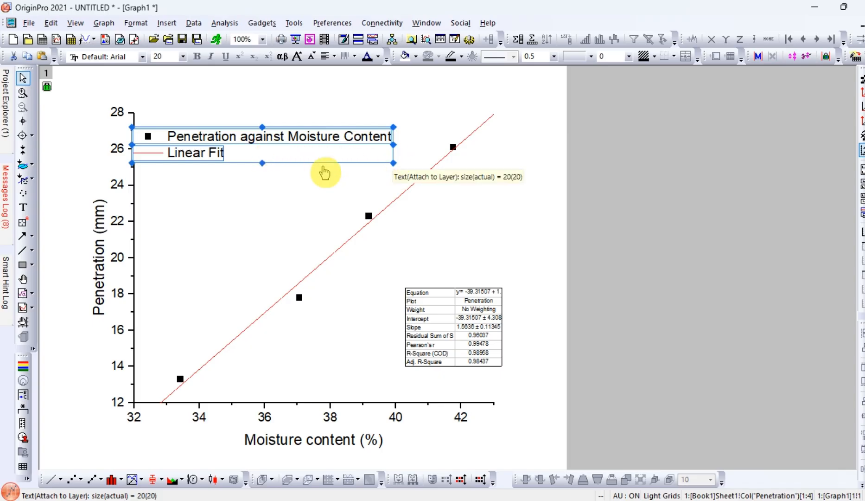
drag(394, 162, 287, 138)
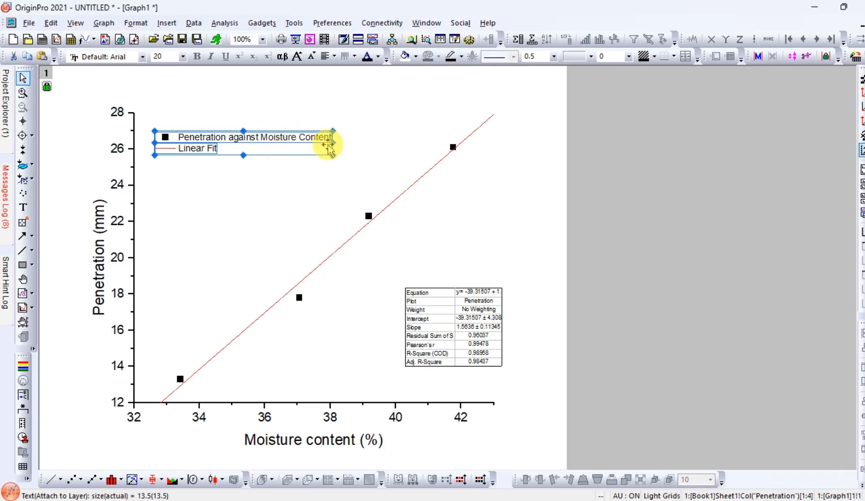
- Show the layer frame around the penetration graph
click(292, 207)
click(255, 215)
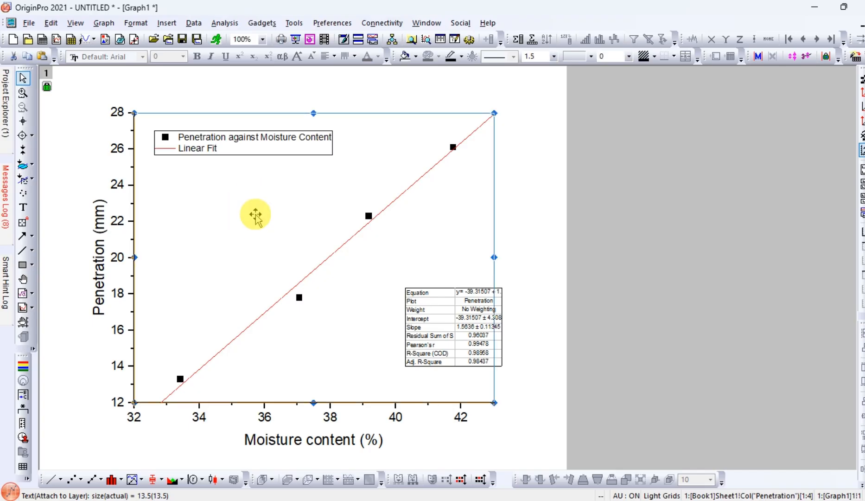
click(253, 216)
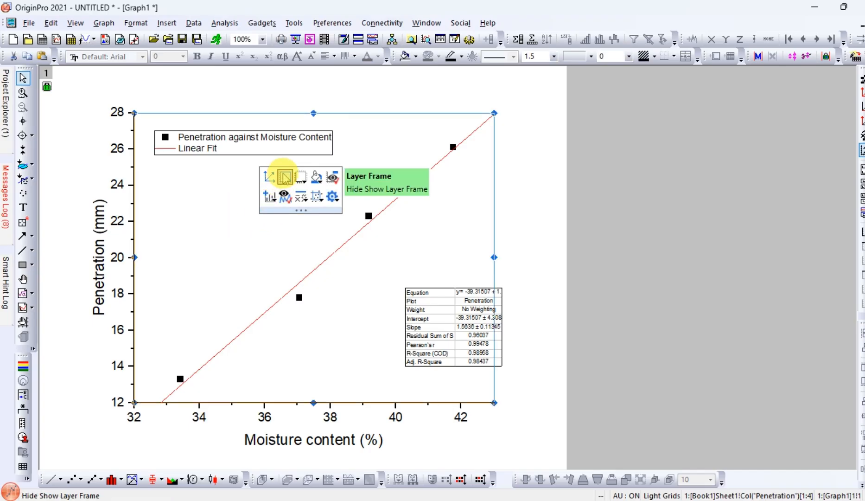
click(285, 176)
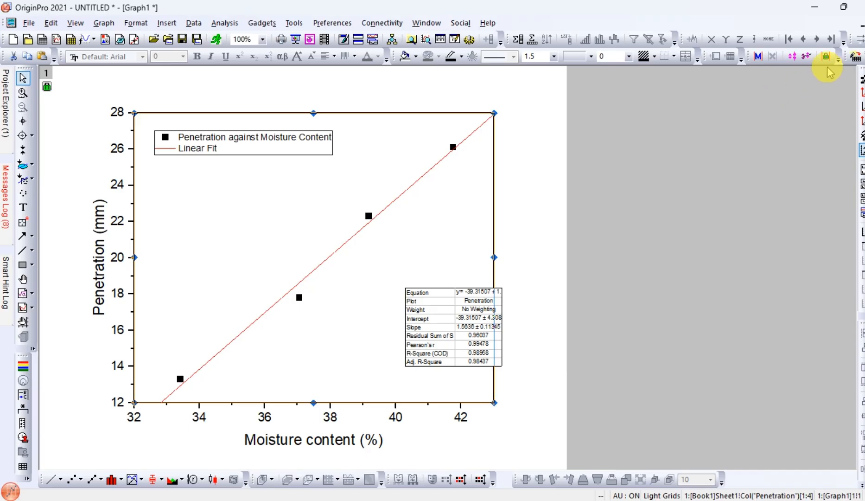
- Restore the graph window and move it clear of Book1, then open the FitLinearFindXfromY1 sheet in the maximized workbook
click(864, 25)
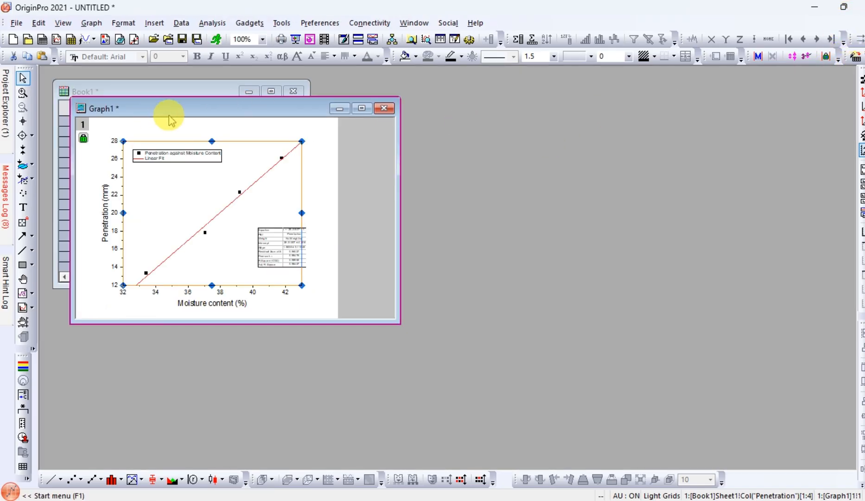
drag(172, 114, 459, 126)
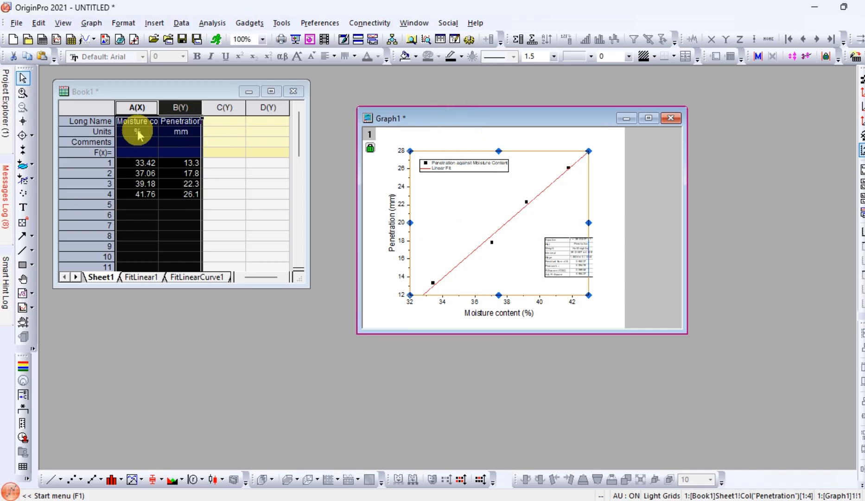
click(232, 205)
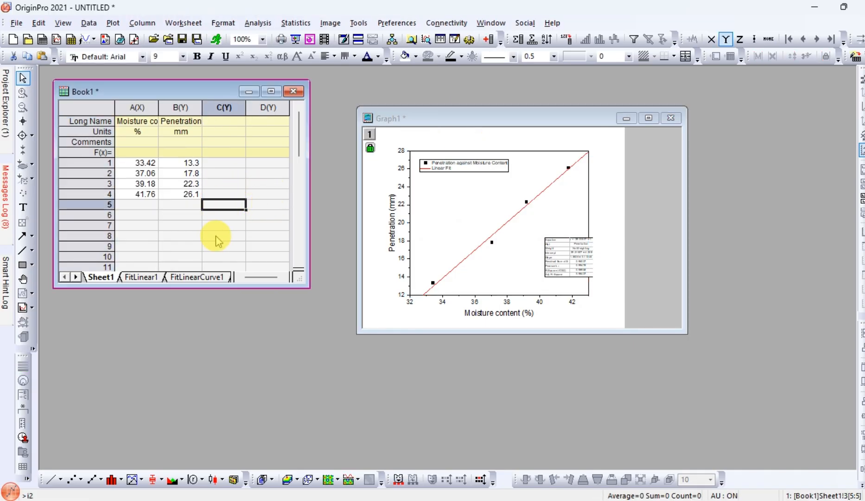
click(186, 276)
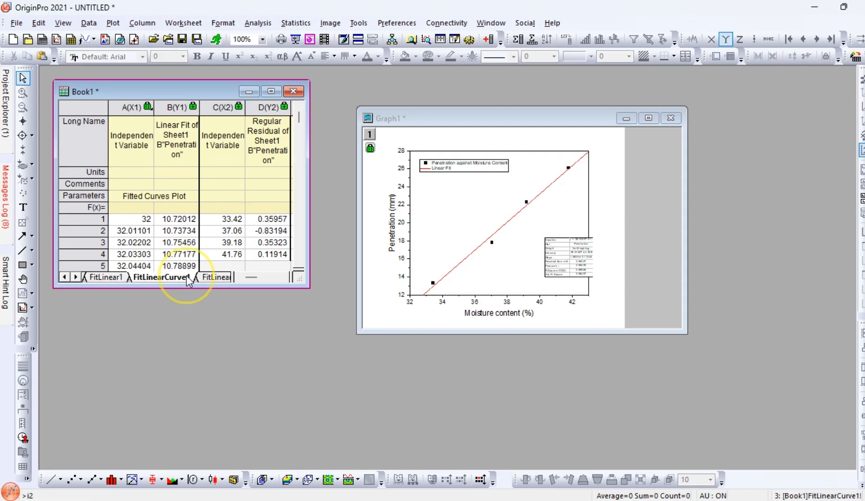
click(271, 90)
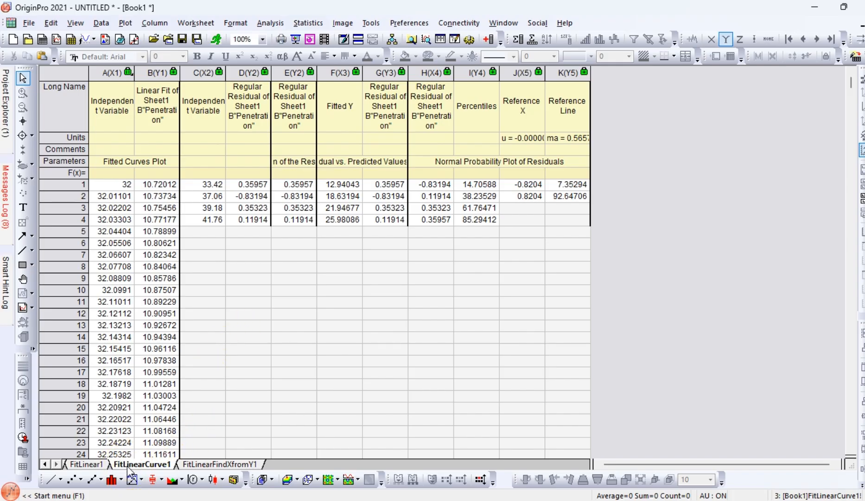
click(197, 464)
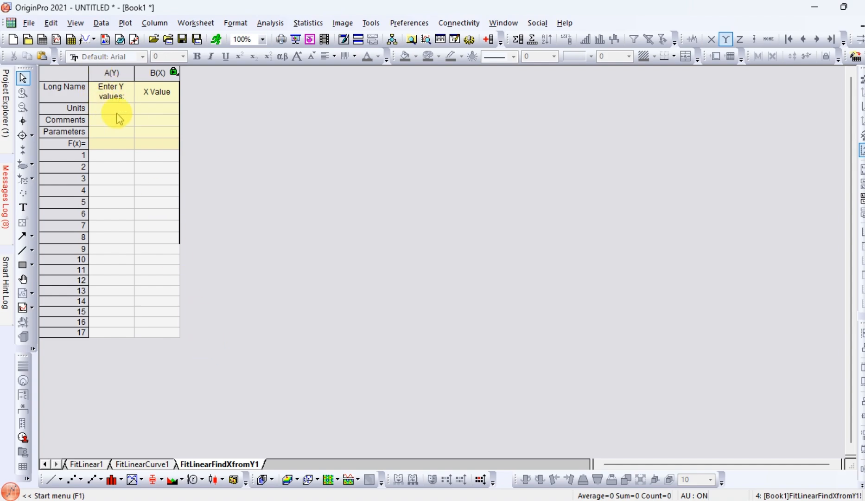
- Enter 20 as the Y value in row 1 to calculate the corresponding X value from the fit
click(107, 156)
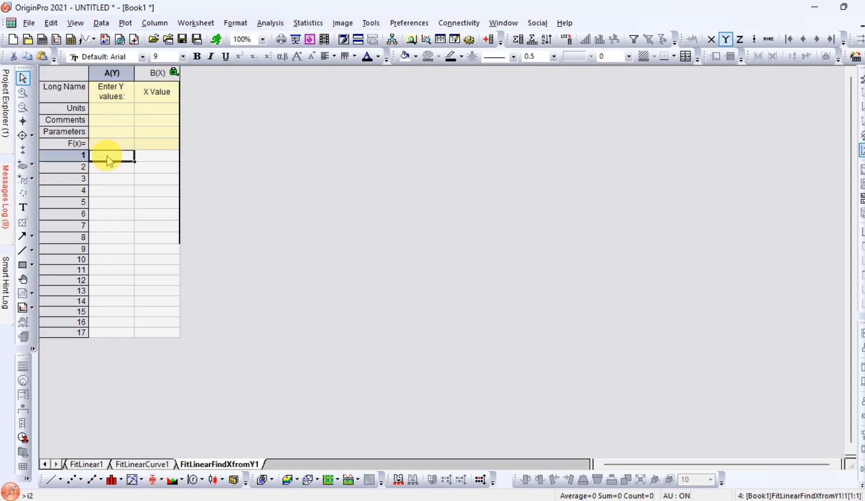
double_click(109, 160)
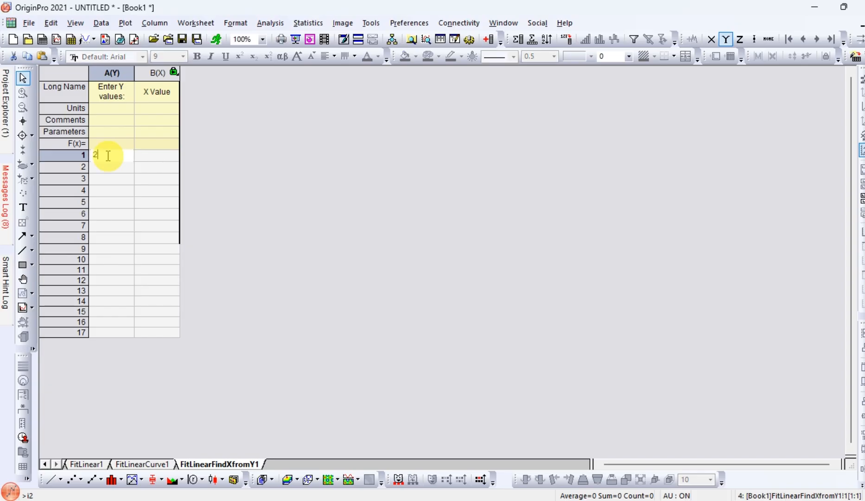
text(20)
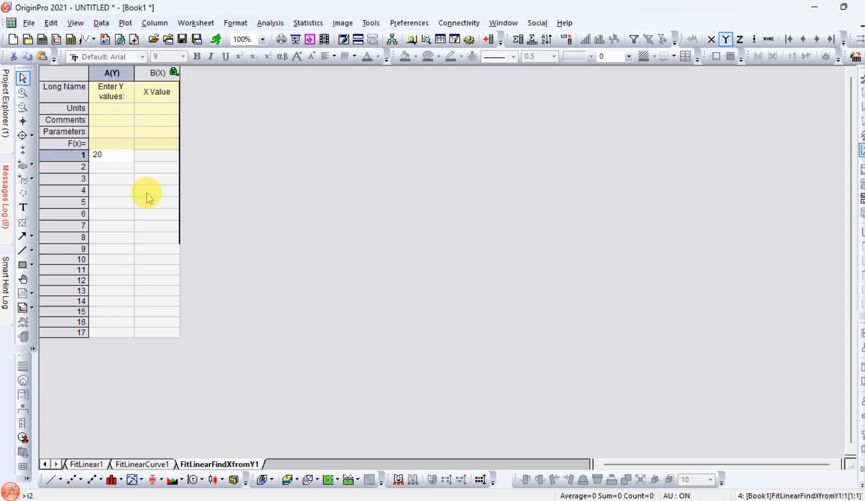
key(Return)
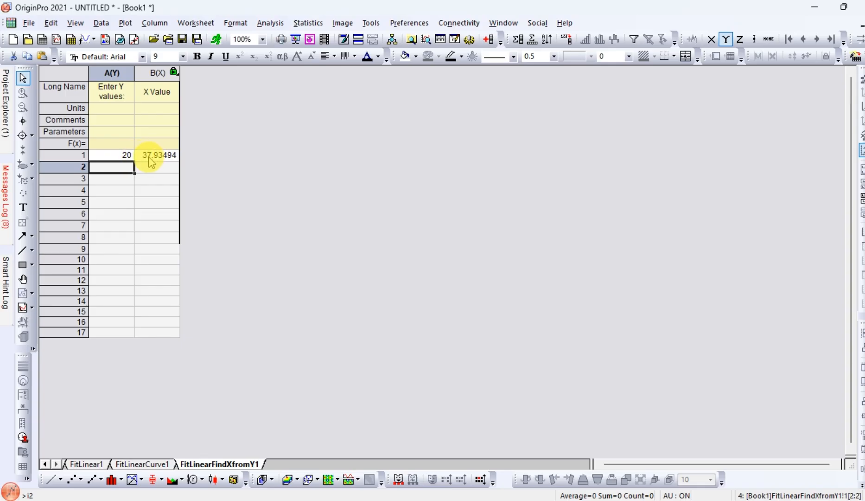
drag(119, 159, 140, 160)
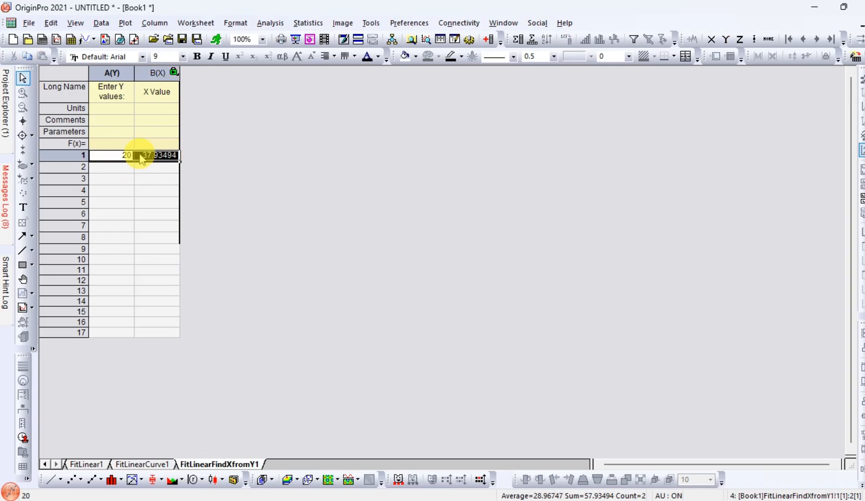
click(140, 180)
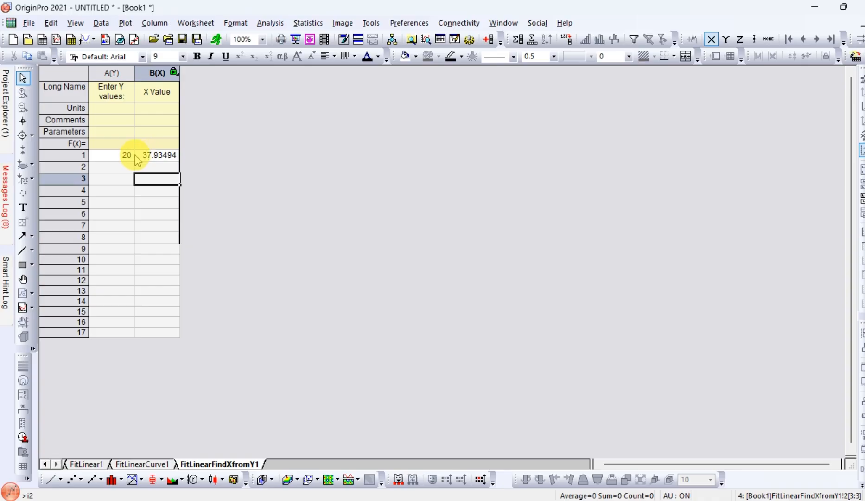
- Copy the row 1 Y and X values from FitLinearFindXfromY1 into row 1 of columns C and D in Sheet1
drag(112, 158, 156, 161)
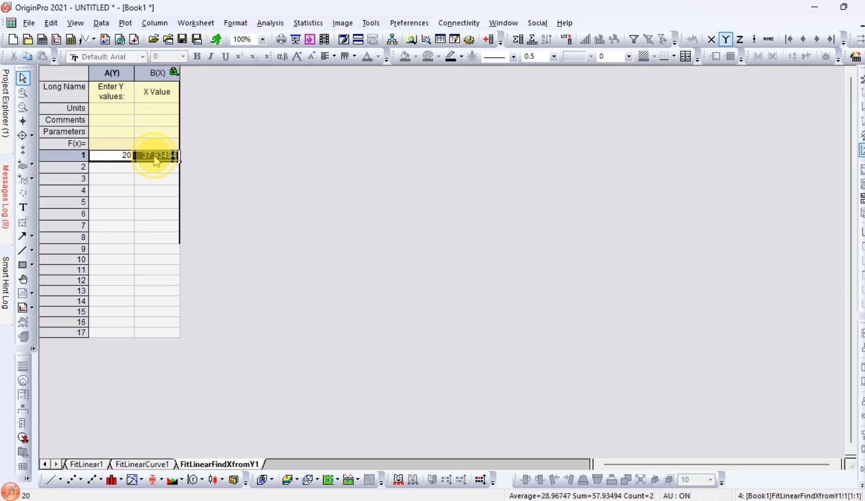
right_click(128, 158)
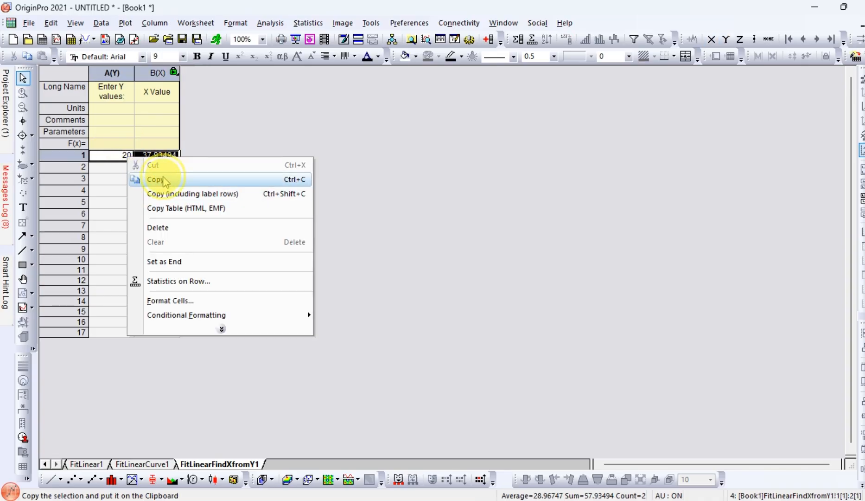
click(148, 179)
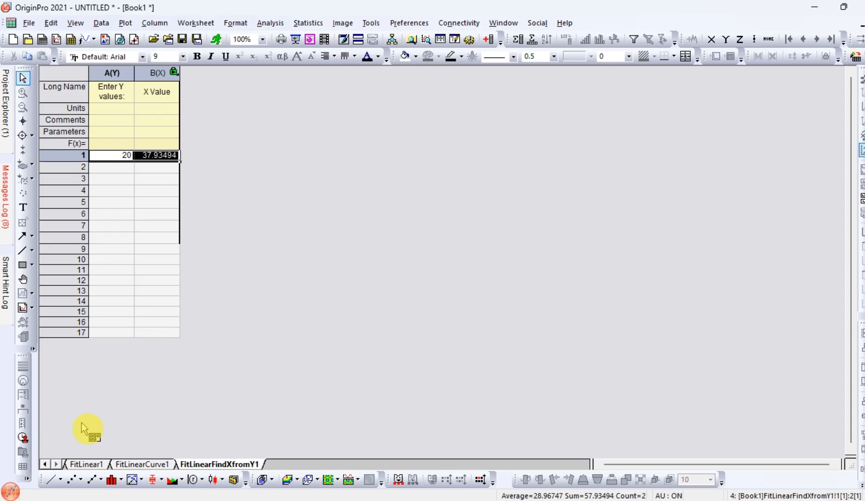
click(44, 464)
click(80, 463)
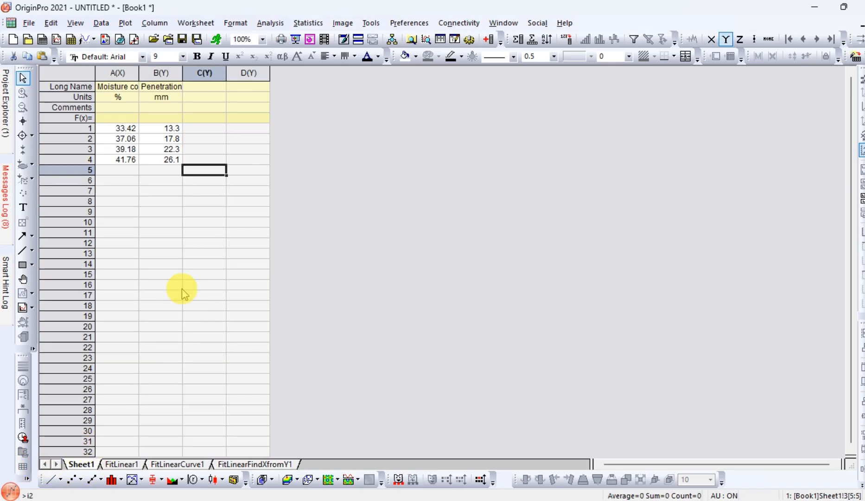
click(211, 131)
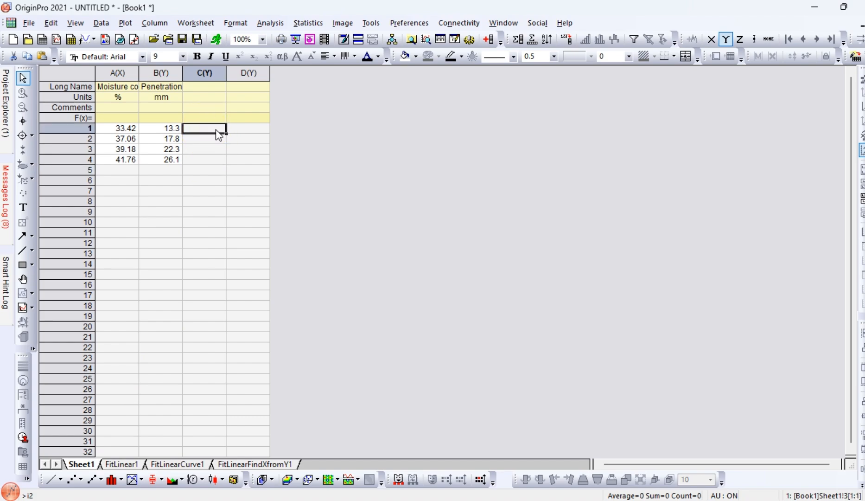
key(ctrl+v)
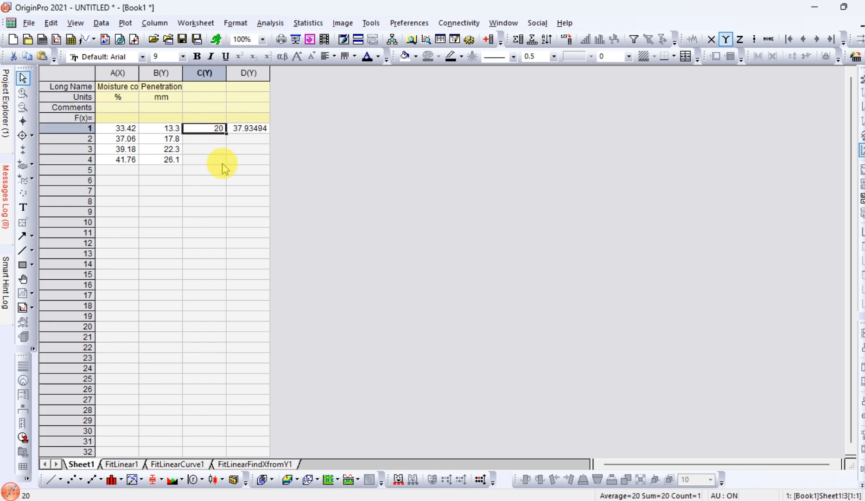
click(235, 150)
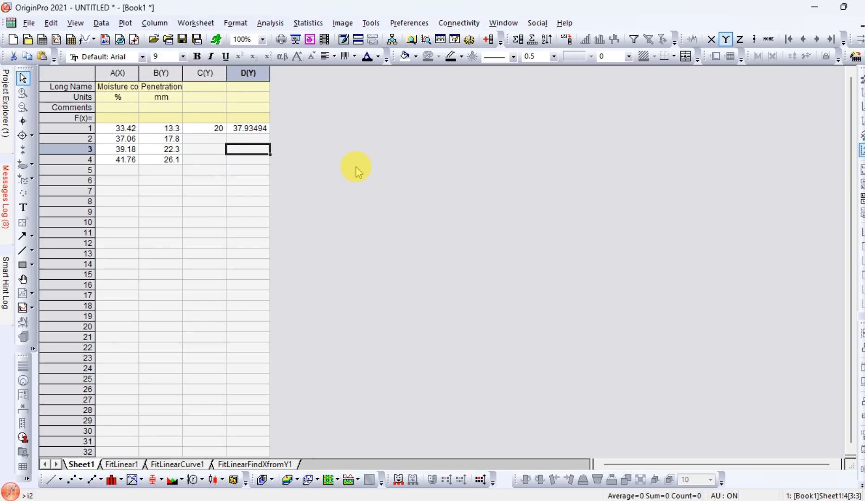
- Restore the Book1 window to its smaller size and maximize the Graph1 window
click(844, 6)
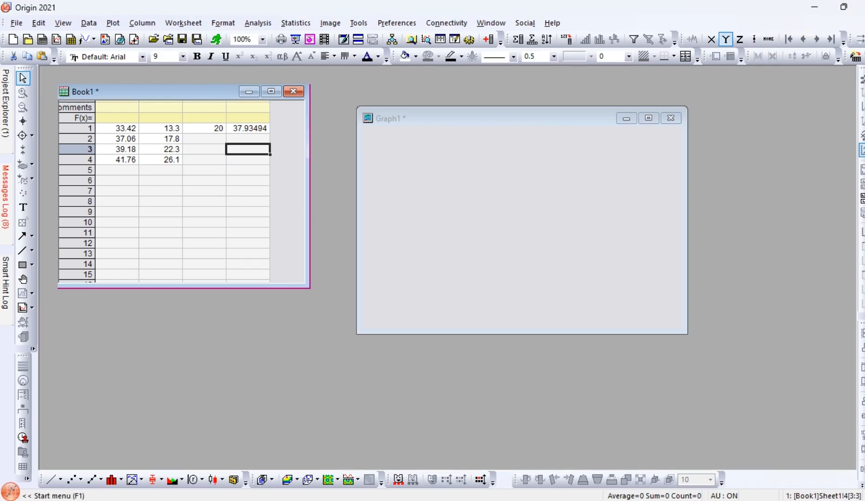
click(649, 119)
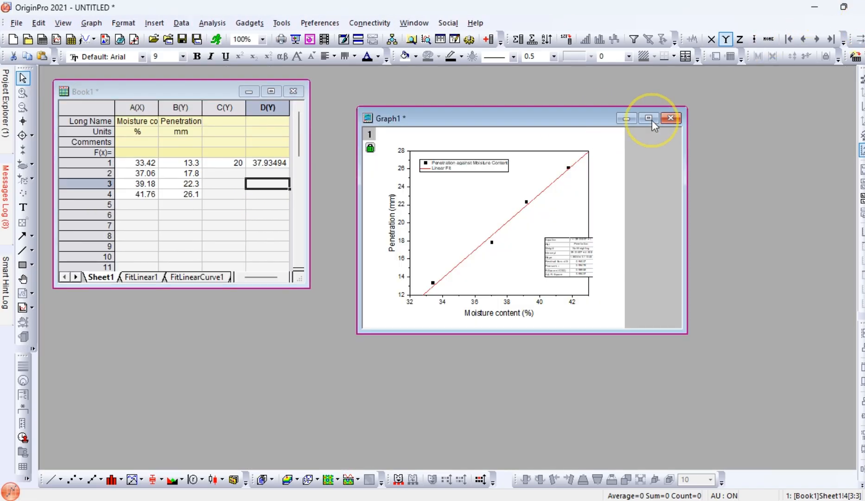
click(651, 122)
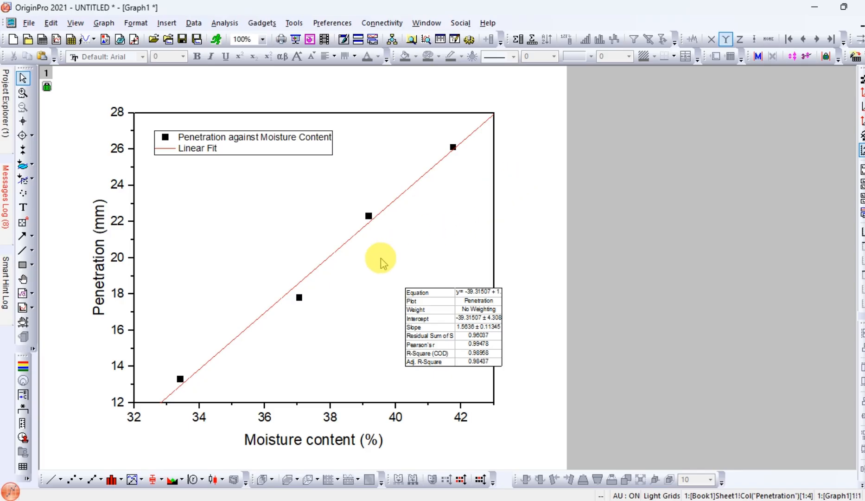
- Try to plot column C as Y against column D as X in the graph layer through Plot Setup
click(355, 272)
click(355, 273)
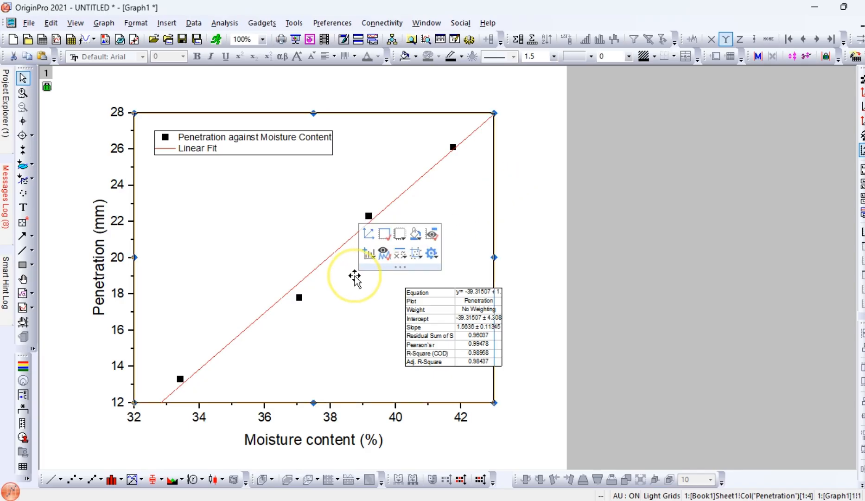
right_click(351, 276)
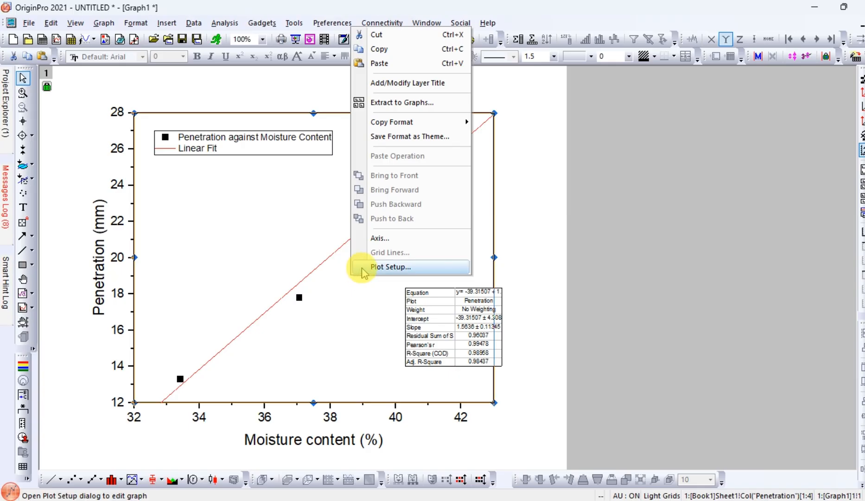
click(378, 267)
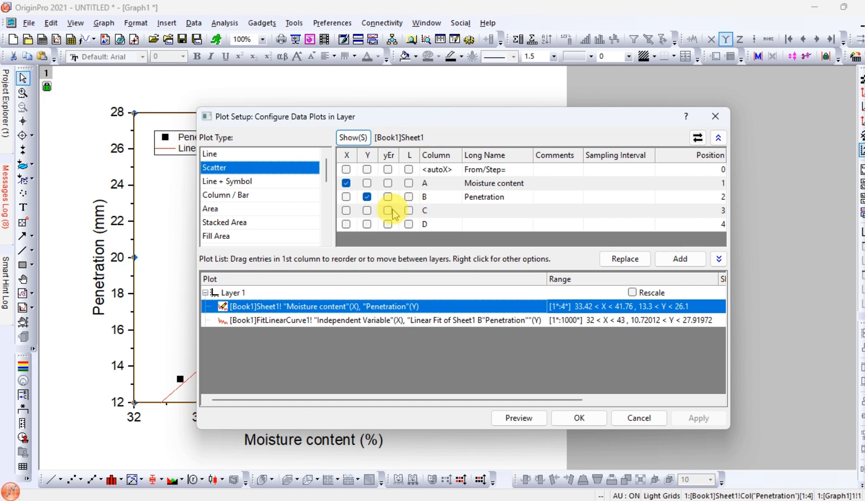
click(367, 211)
click(346, 183)
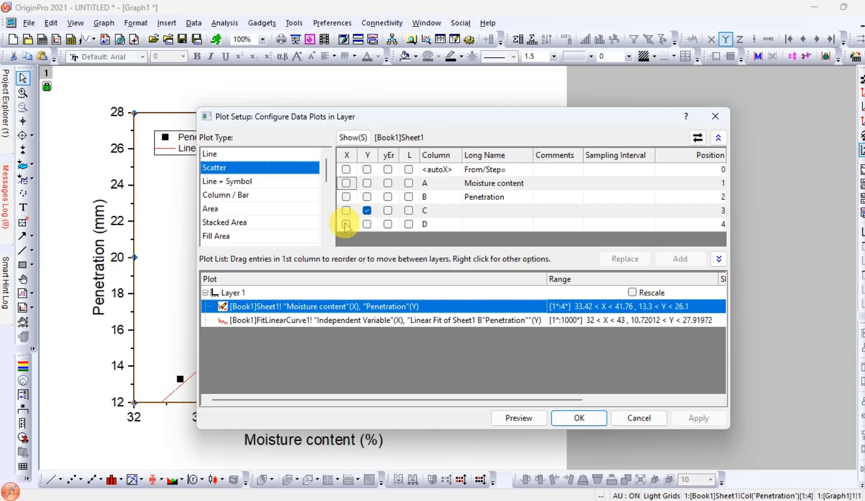
click(346, 225)
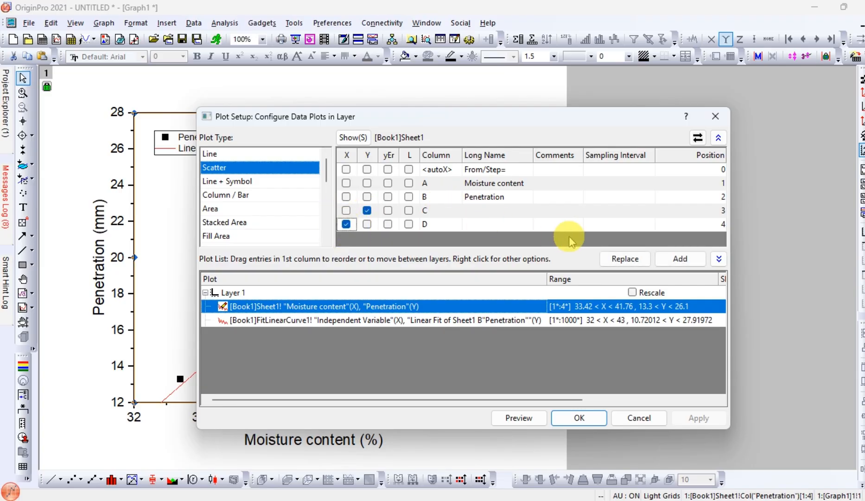
click(579, 418)
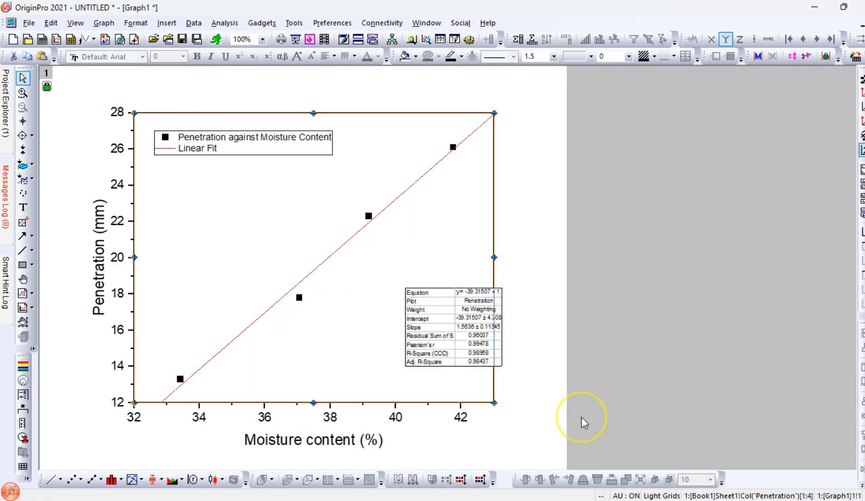
click(407, 248)
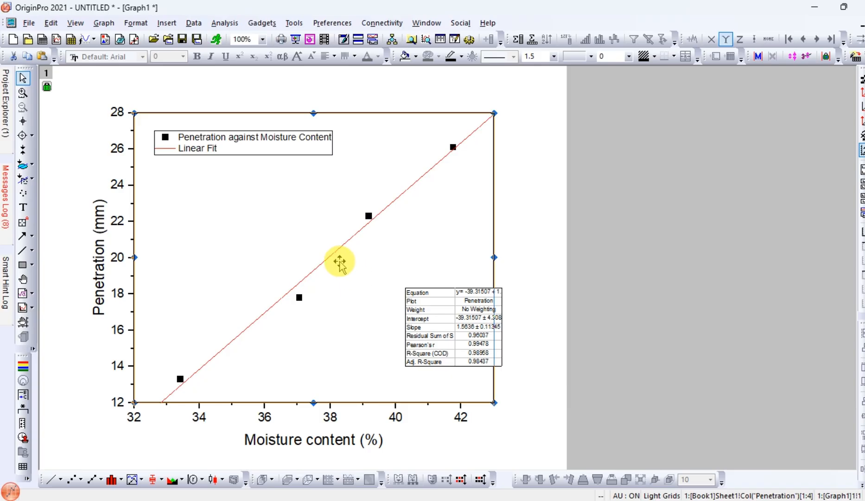
- Add a scatter plot to Layer 1 with column D of Sheet1 as X and column C as Y, using Plot Setup
right_click(339, 279)
click(366, 273)
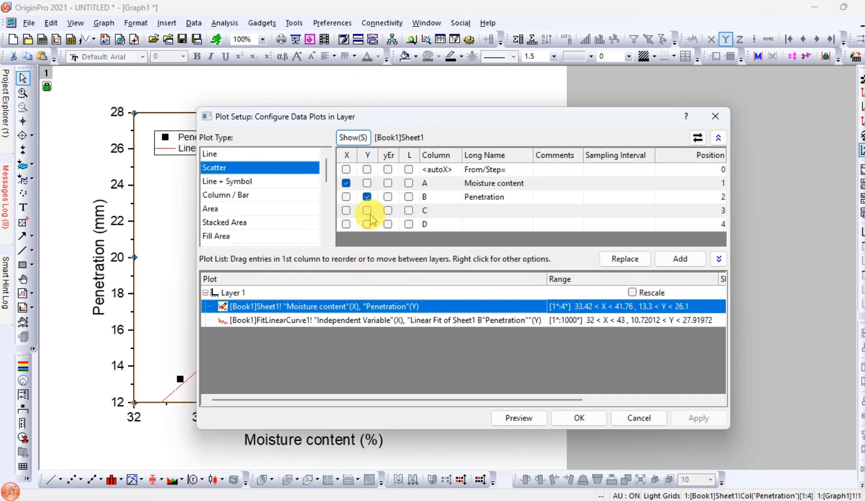
click(367, 197)
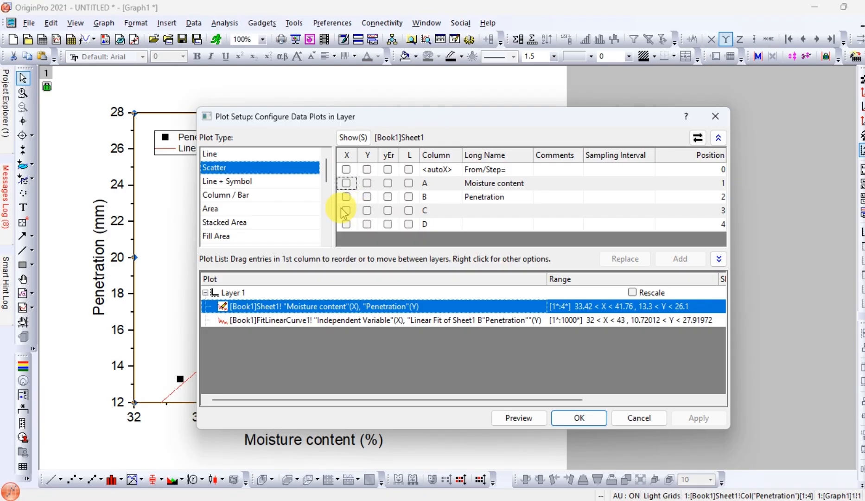
click(346, 211)
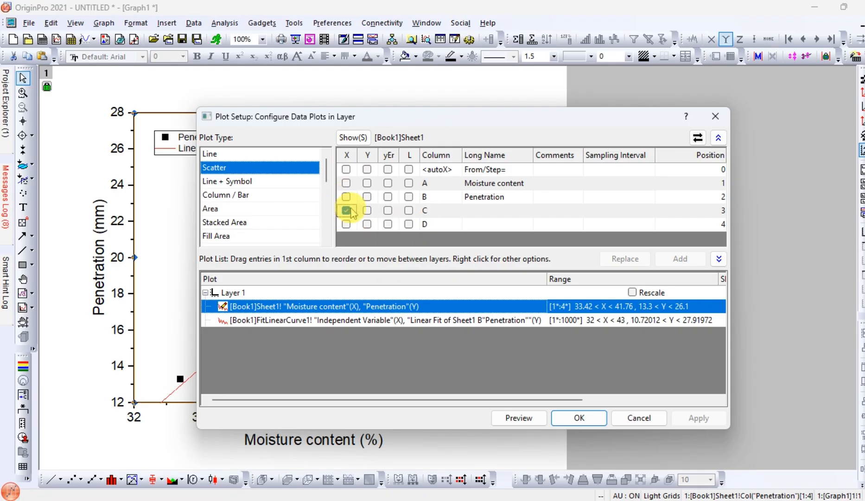
click(366, 211)
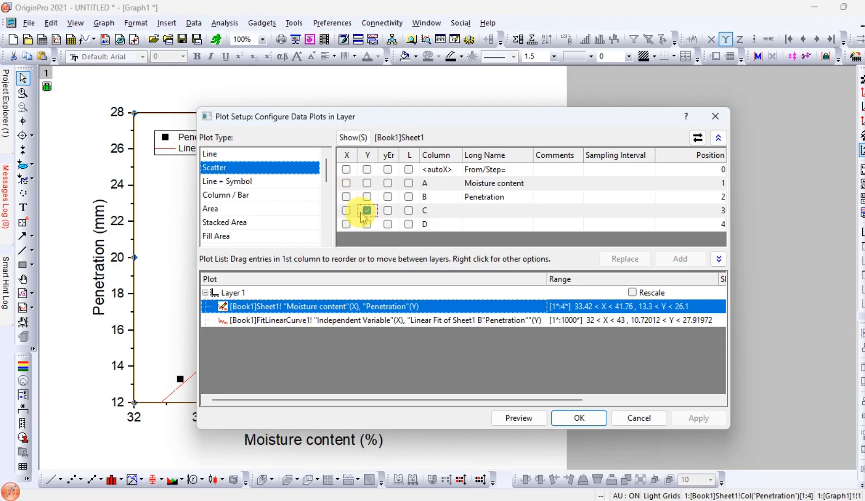
click(352, 226)
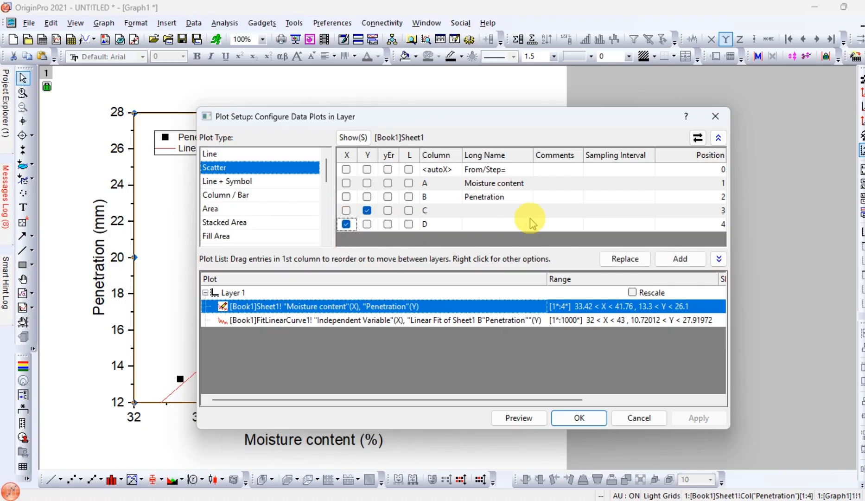
click(680, 260)
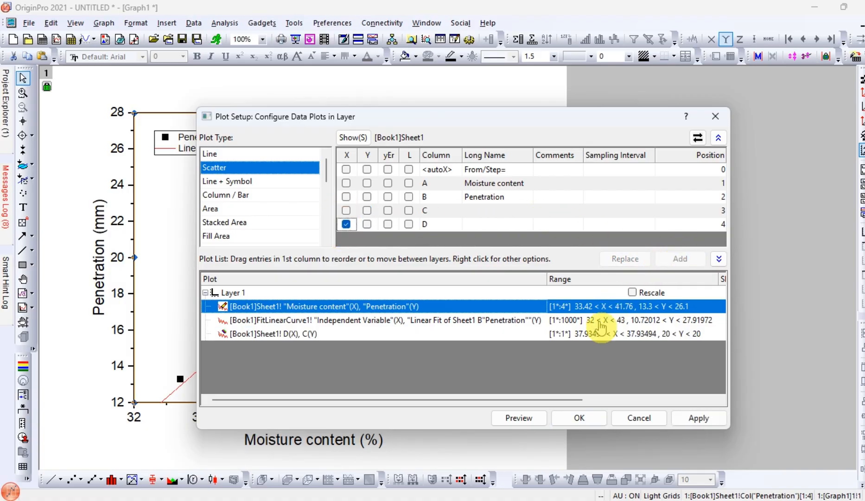
click(700, 418)
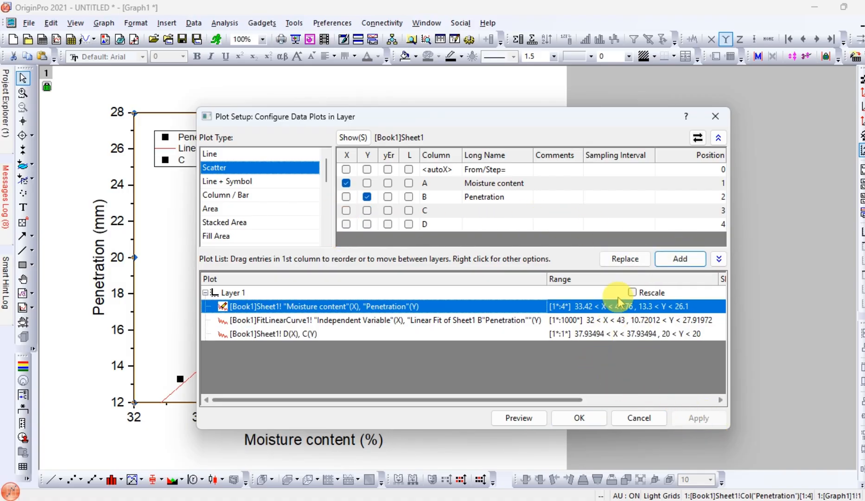
click(578, 417)
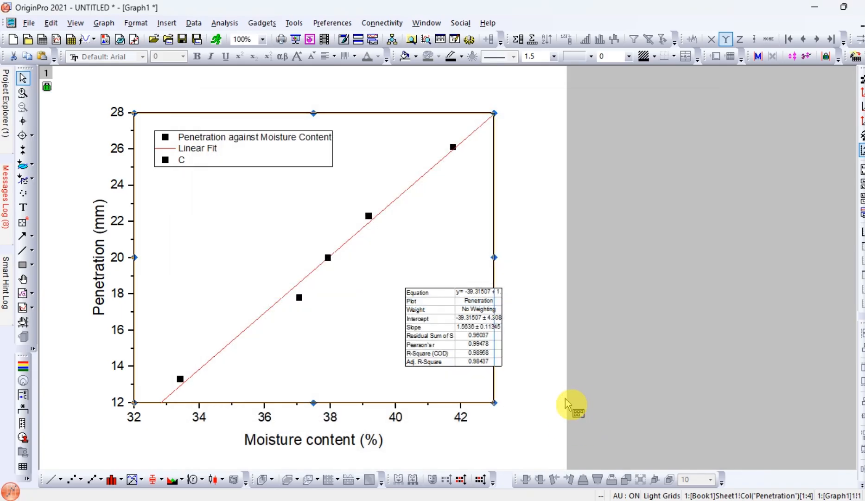
- Enable horizontal and vertical drop lines for the single data point at 20 mm penetration
click(328, 258)
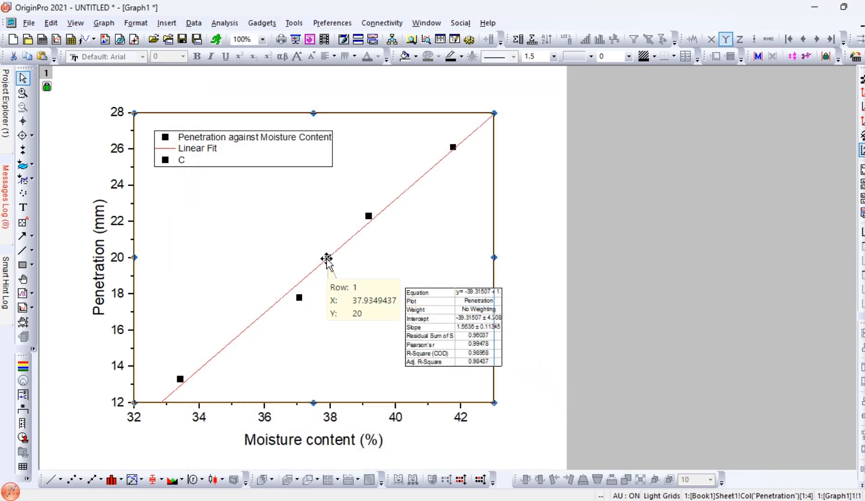
click(327, 258)
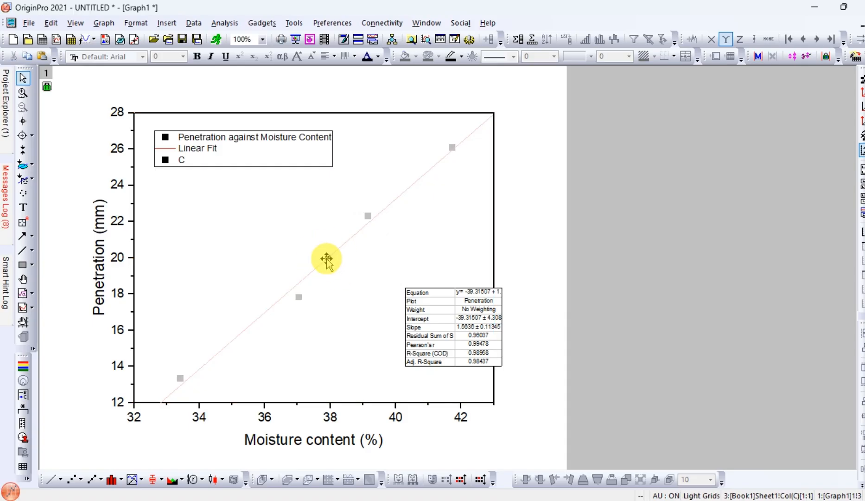
click(327, 259)
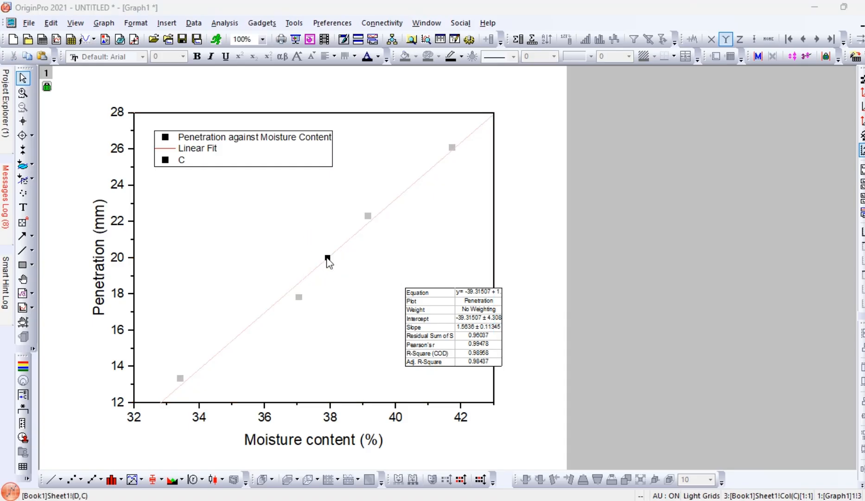
double_click(327, 258)
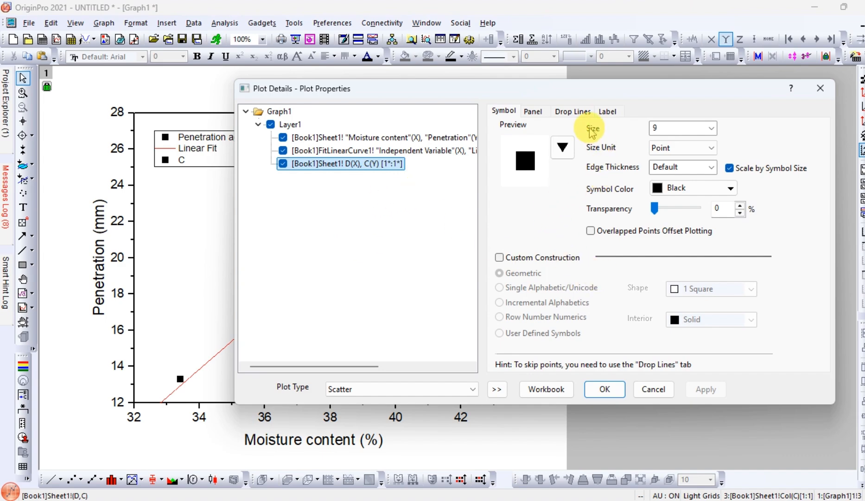
click(571, 113)
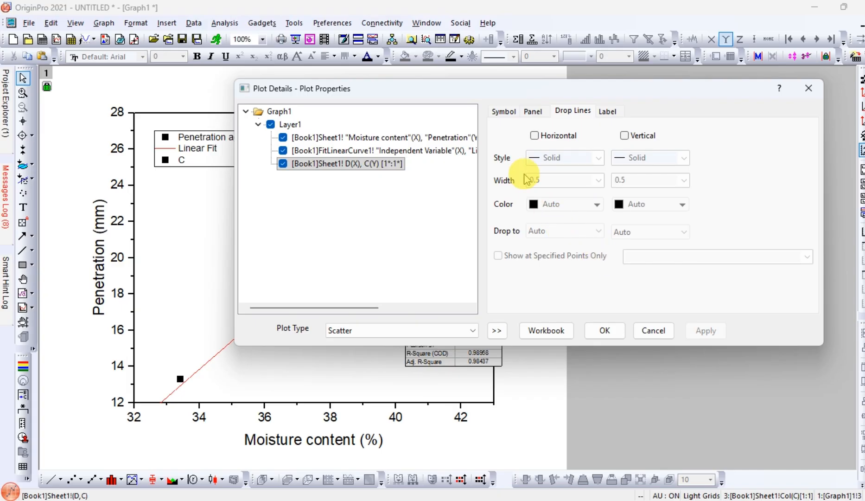
click(535, 136)
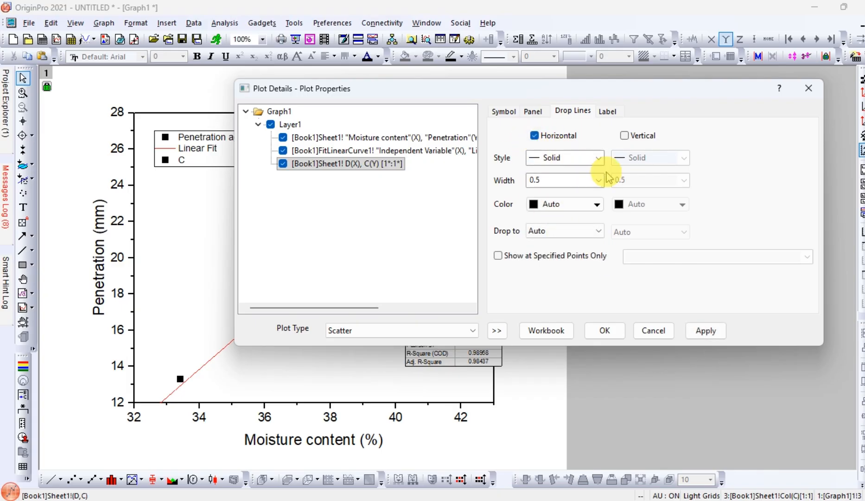
click(624, 137)
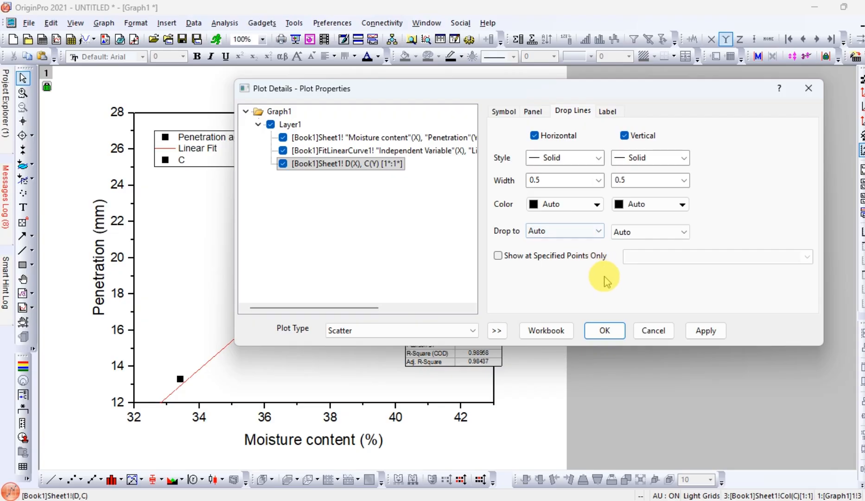
- Set the style of both the horizontal and vertical drop lines to Dash
click(573, 163)
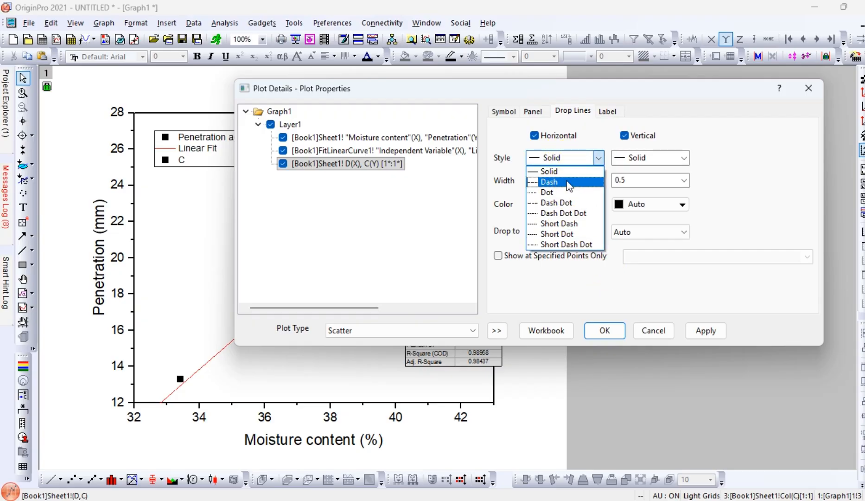
click(568, 182)
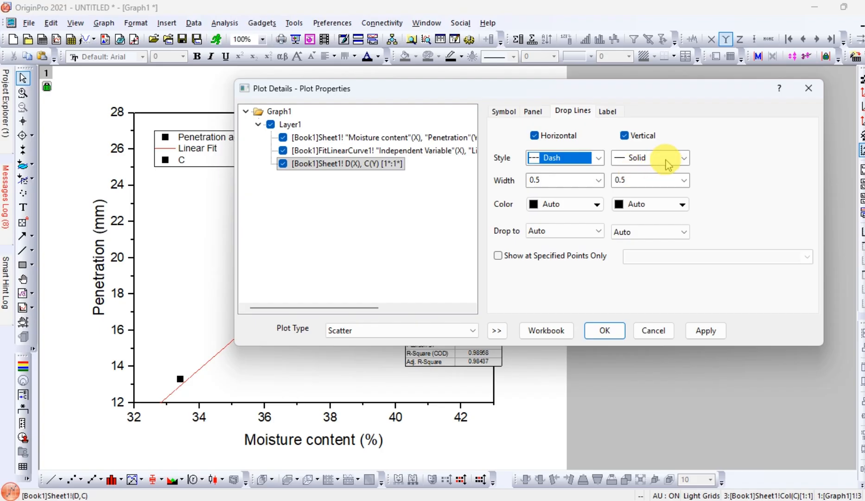
click(666, 161)
click(649, 181)
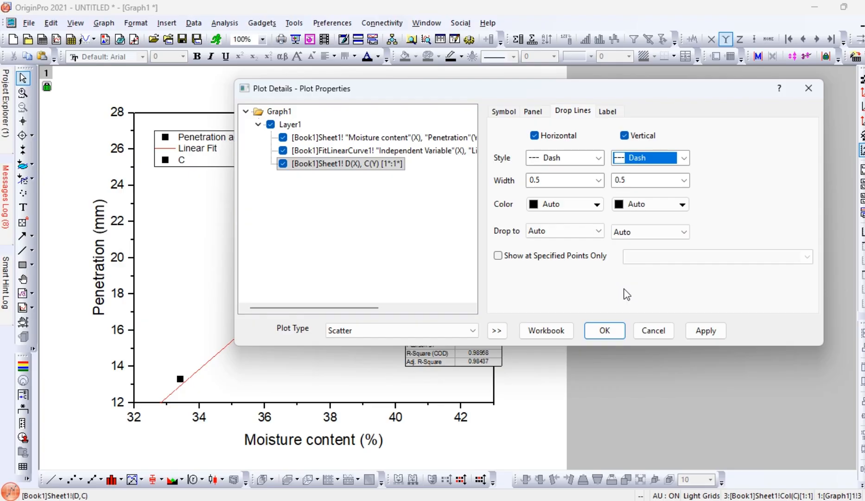
click(599, 231)
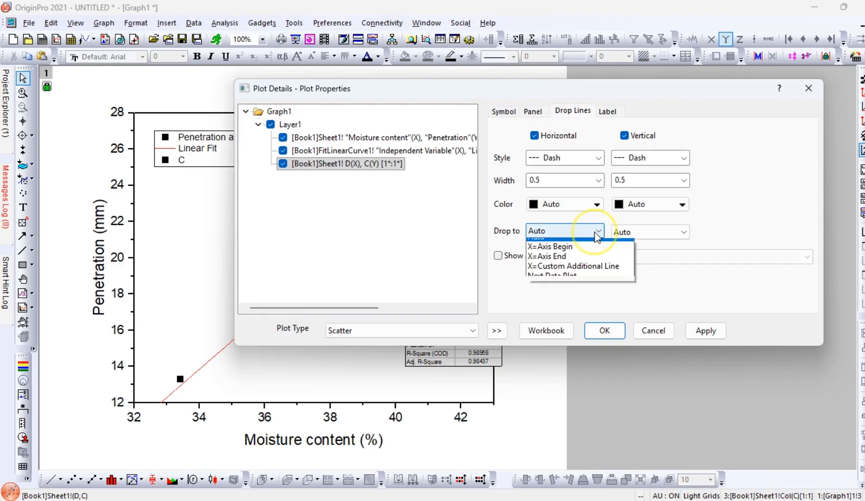
click(596, 232)
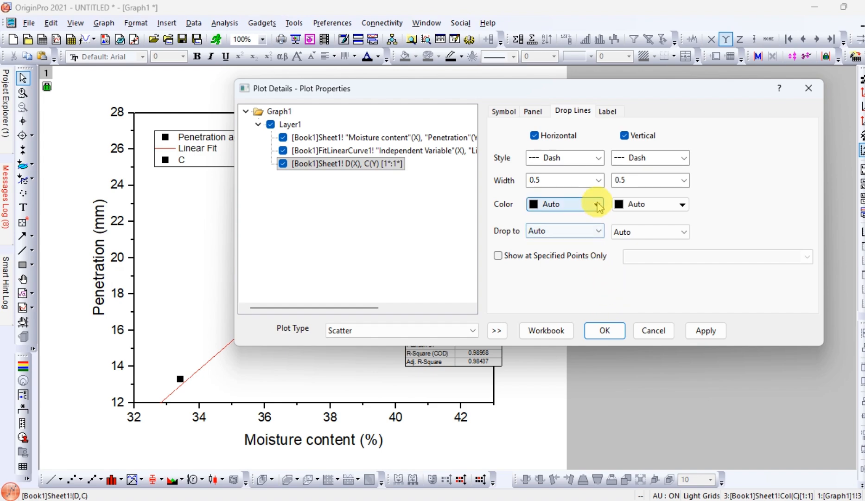
click(597, 204)
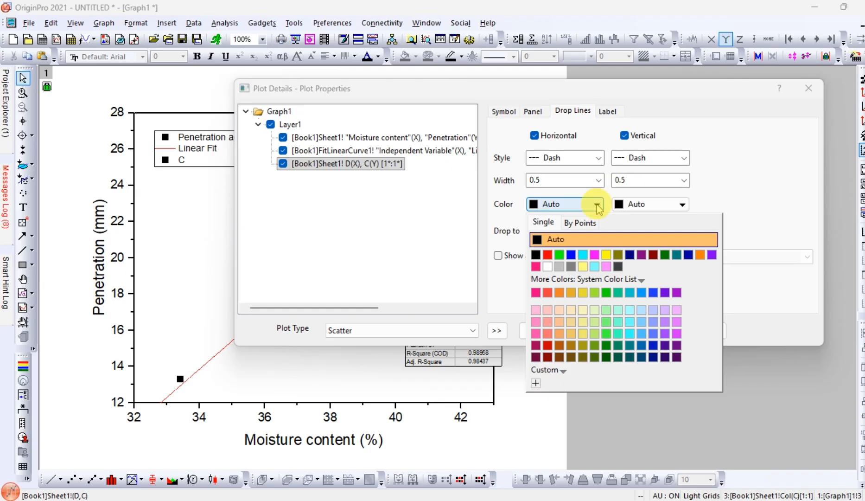
click(770, 308)
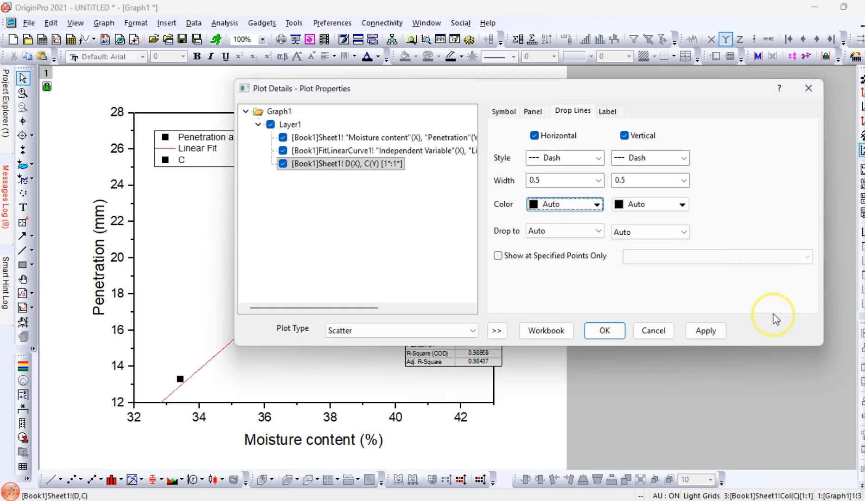
- Apply the drop line settings to the 20 mm penetration point and return to Graph1 in a maximized window
click(689, 334)
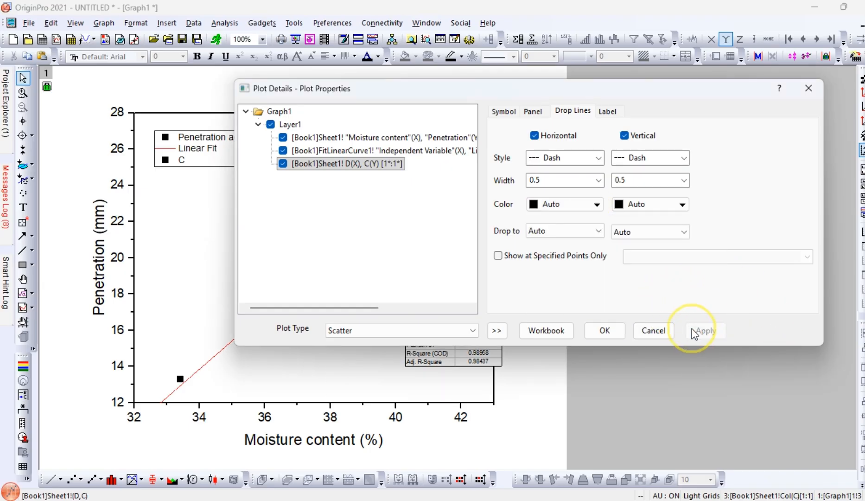
click(547, 330)
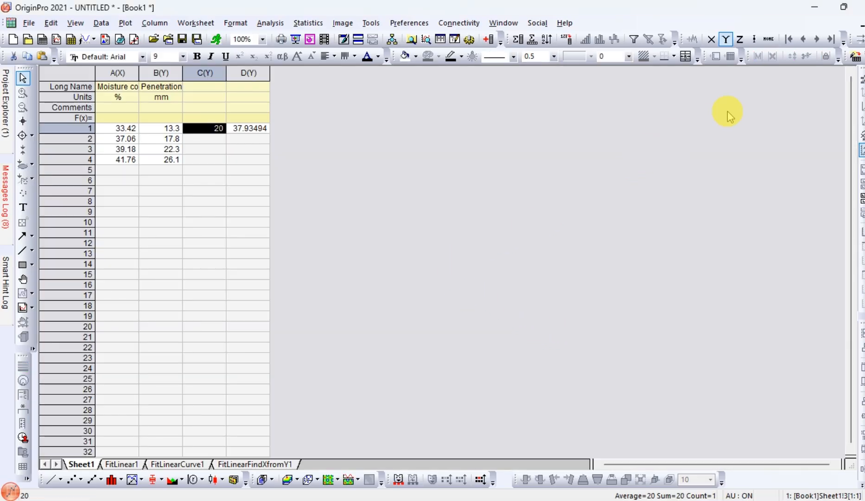
click(861, 23)
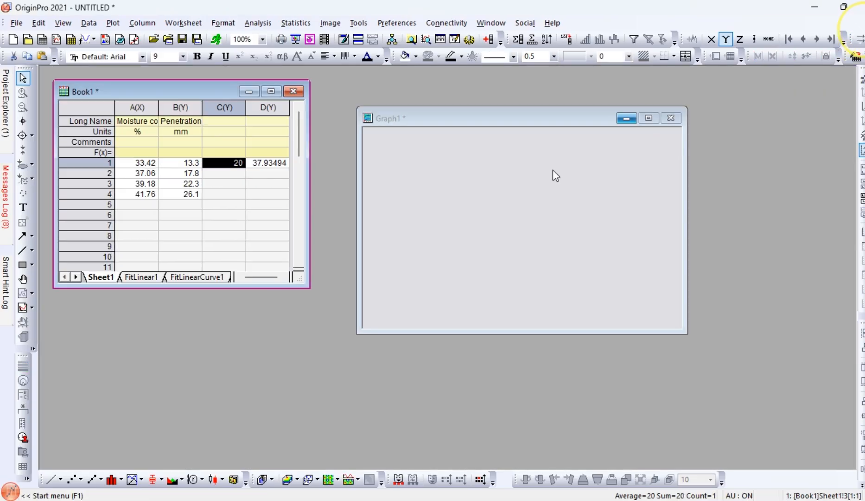
click(649, 119)
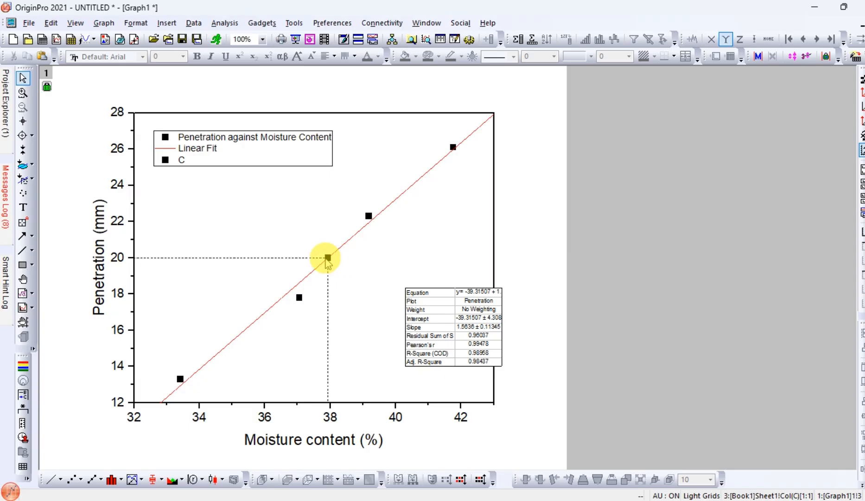
mouse_move(327, 258)
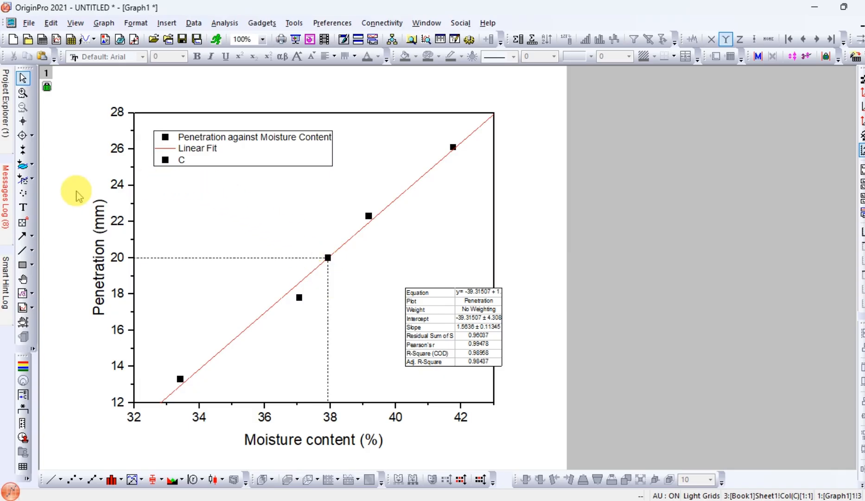
- Add the text label "LL = 37.93%" inside the plot, above the horizontal drop line and near the Penetration axis
click(22, 207)
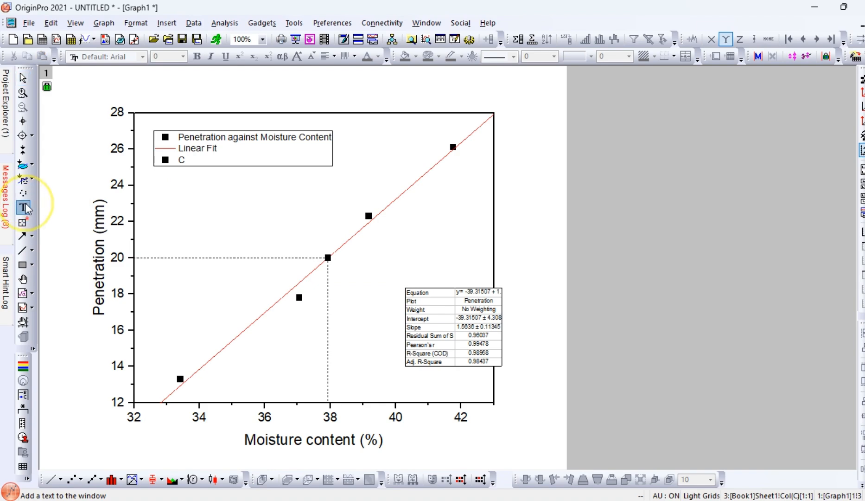
click(156, 219)
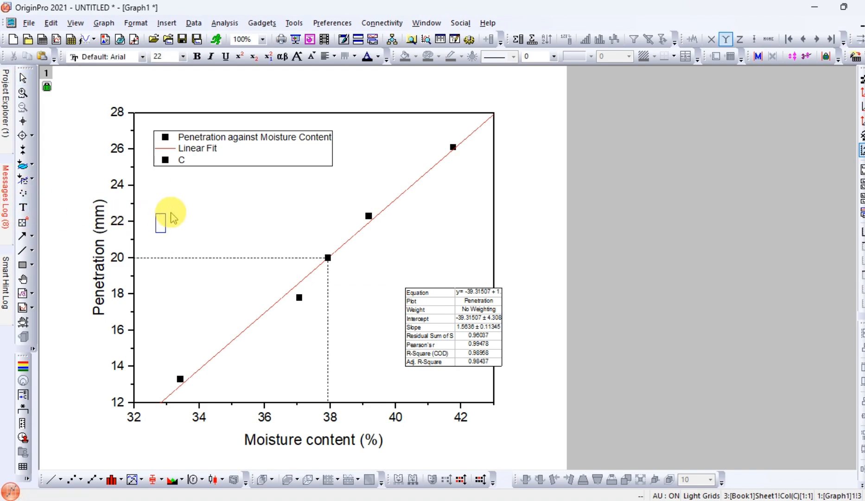
text(LL =)
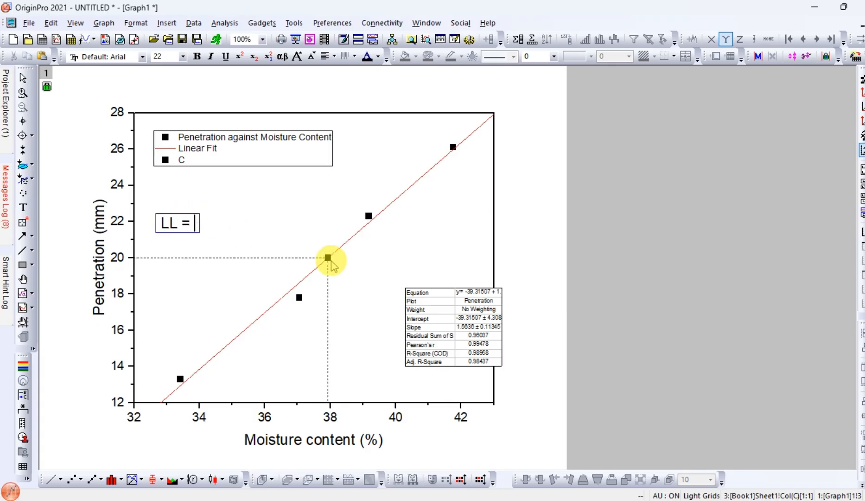
mouse_move(329, 258)
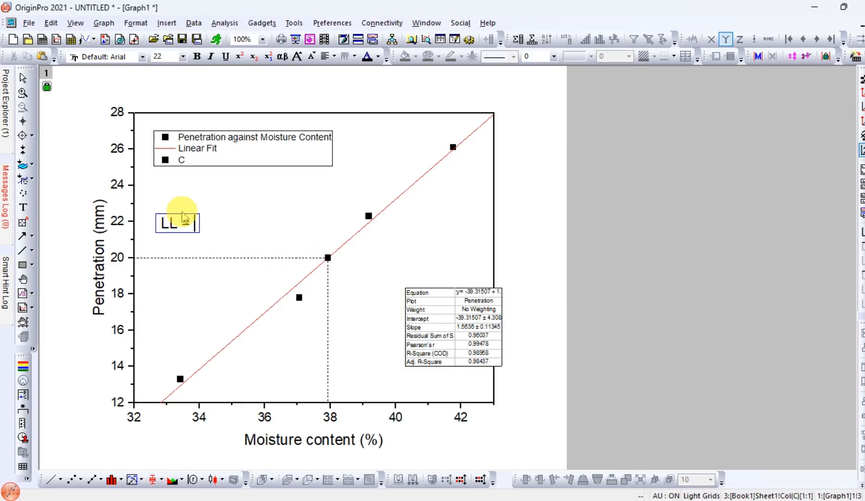
text(37.93)
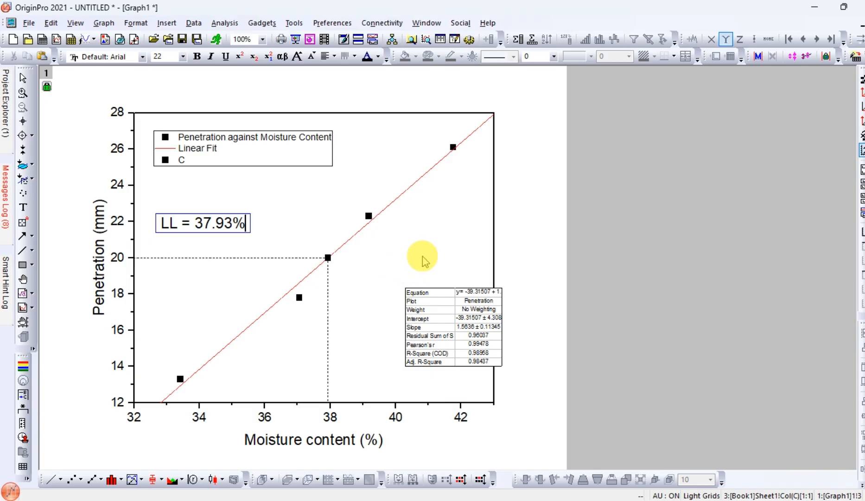
click(515, 241)
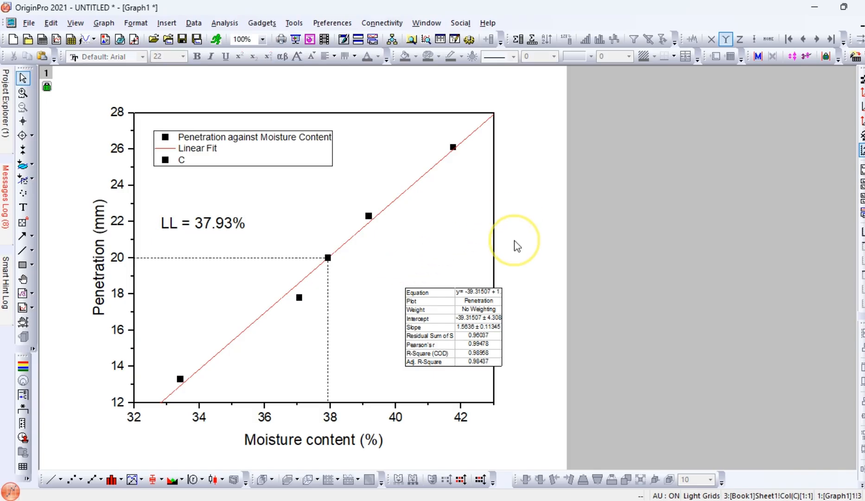
- Move the linear fit results table toward the vertical drop line so it sits fully inside the plot frame
click(445, 290)
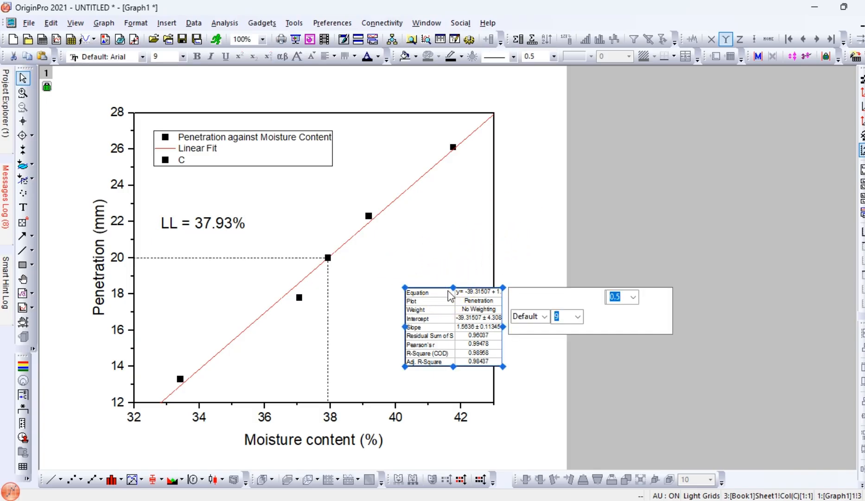
drag(443, 290, 409, 290)
click(461, 247)
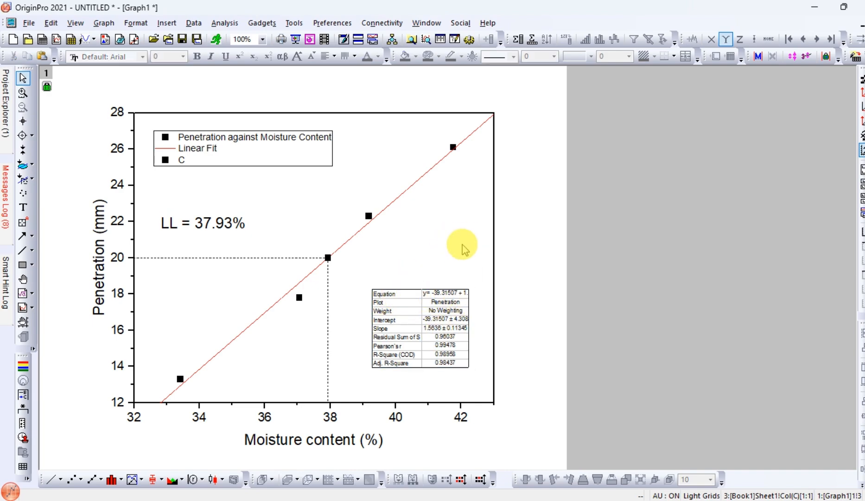